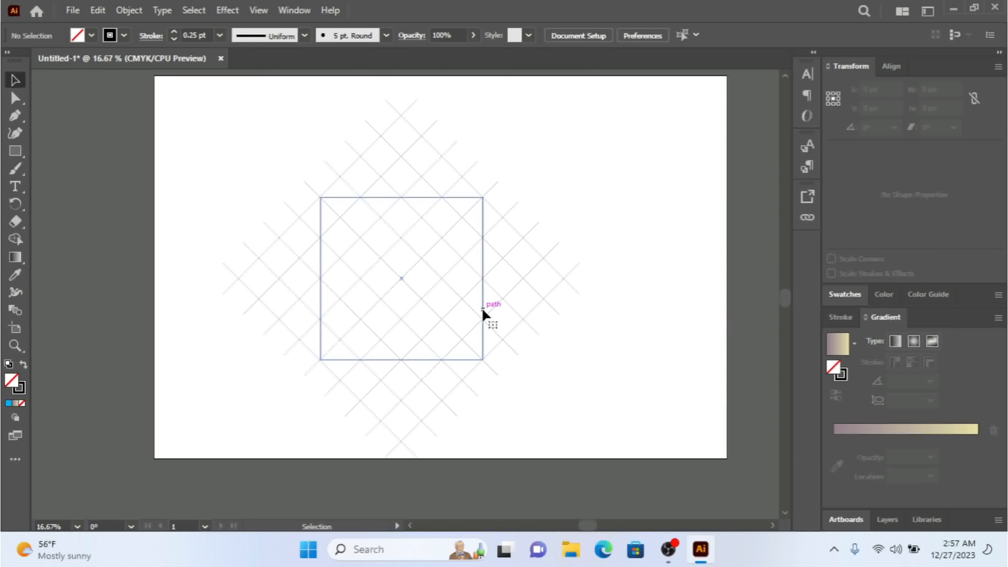
Step: Duplicate the square in place and scale the copy about its centre to about 531 px wide and high
left_click(106, 11)
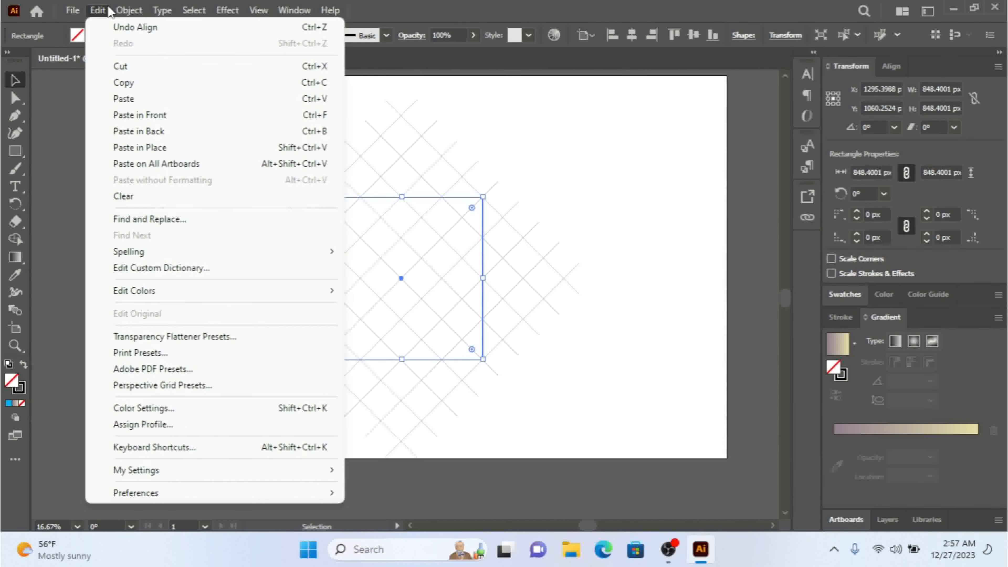
left_click(149, 82)
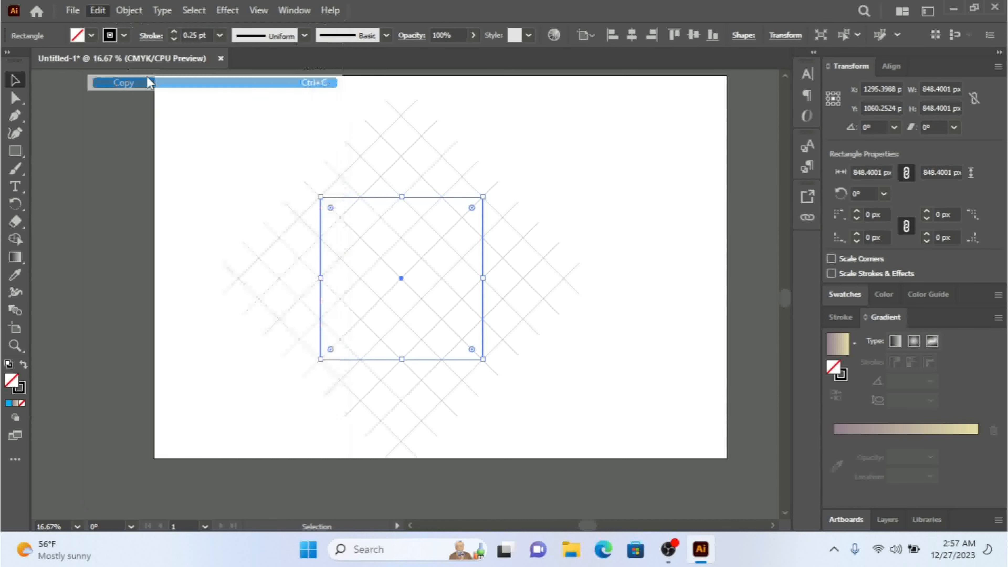
left_click(96, 11)
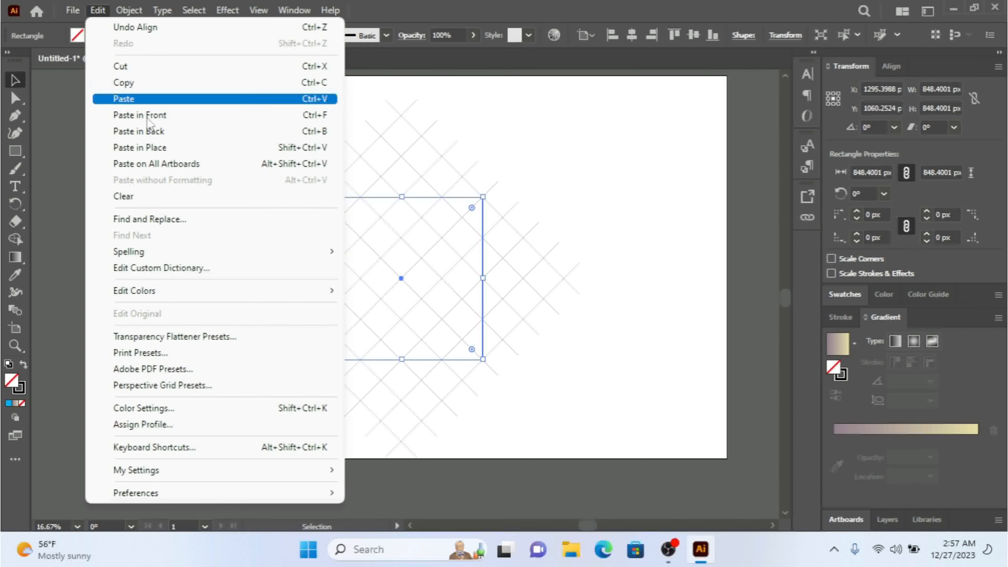
left_click(164, 148)
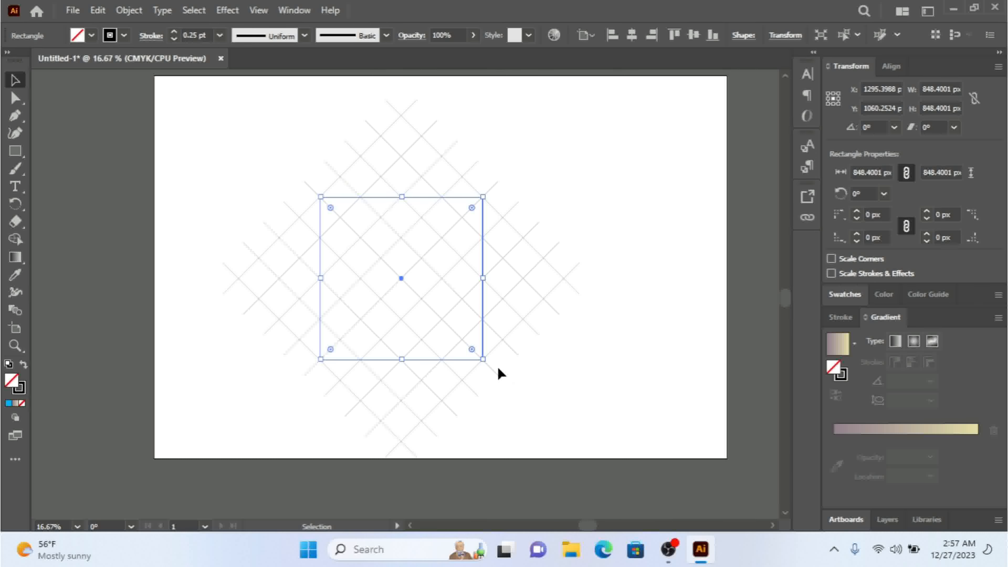
left_click_drag(483, 359, 464, 330)
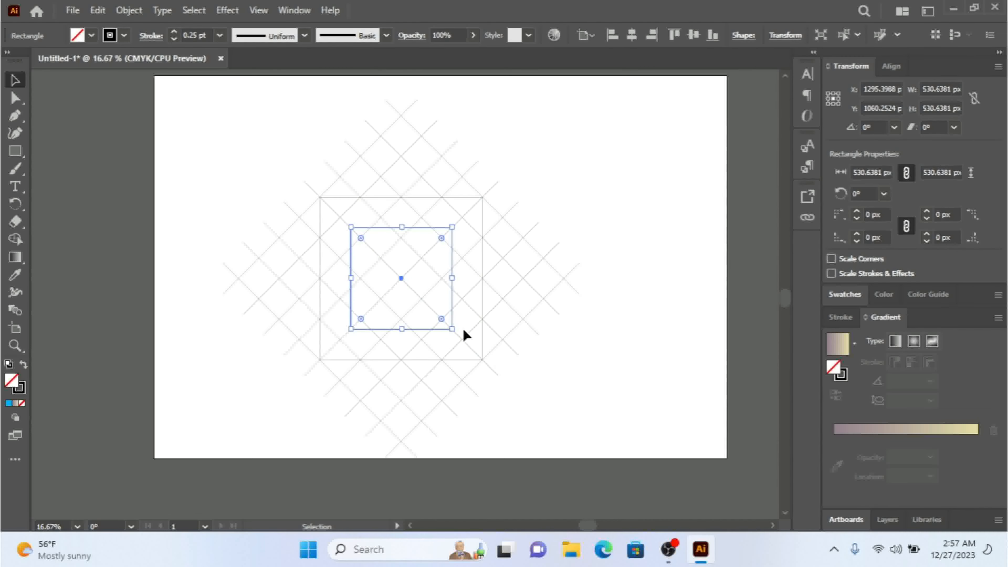
left_click(647, 411)
Step: Using Shape Builder with a cyan fill on the grid and squares, merge the regions between the squares into left and right vertical bars
key("ctrl+equal")
key("ctrl+equal")
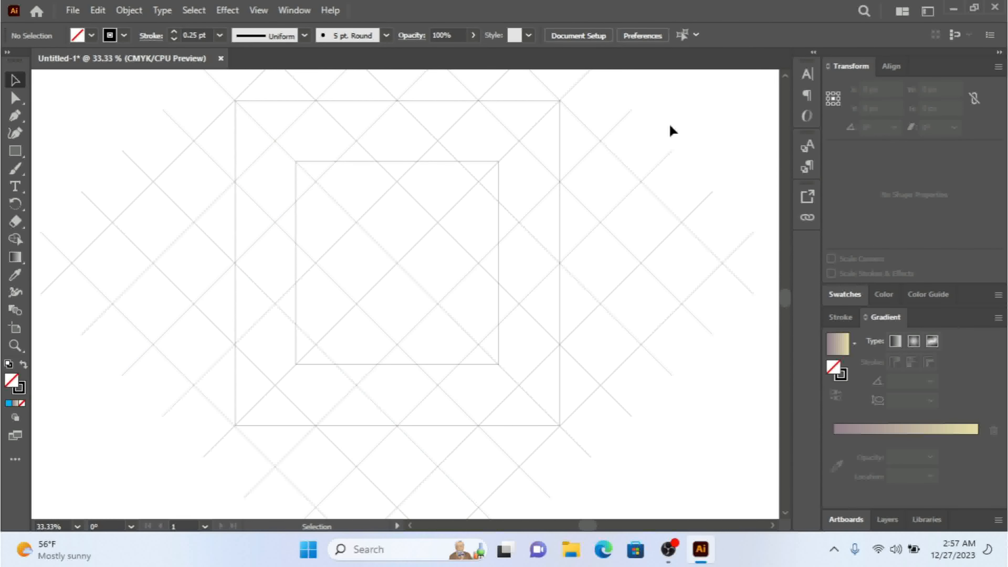
left_click_drag(730, 113, 167, 415)
left_click(15, 240)
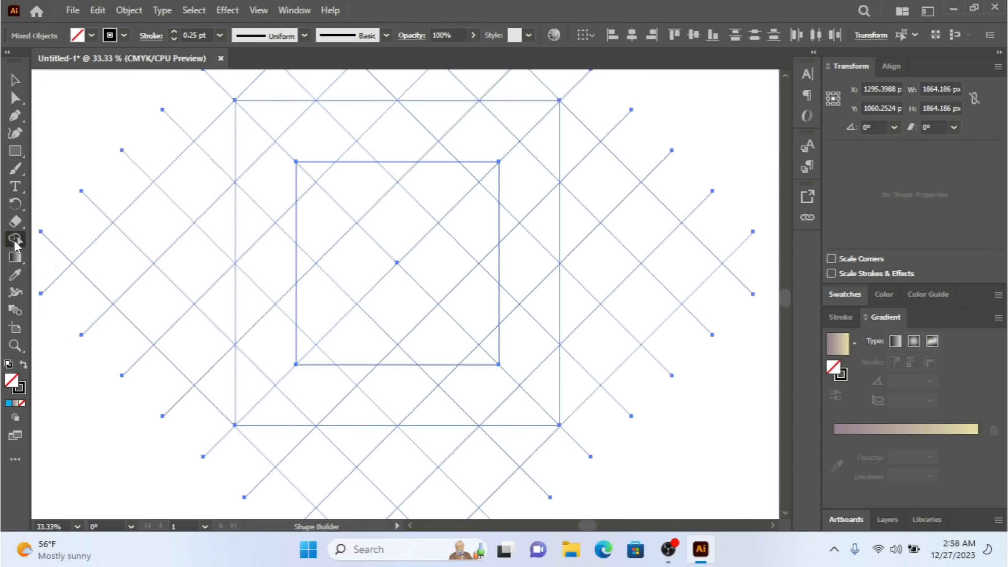
left_click(91, 36)
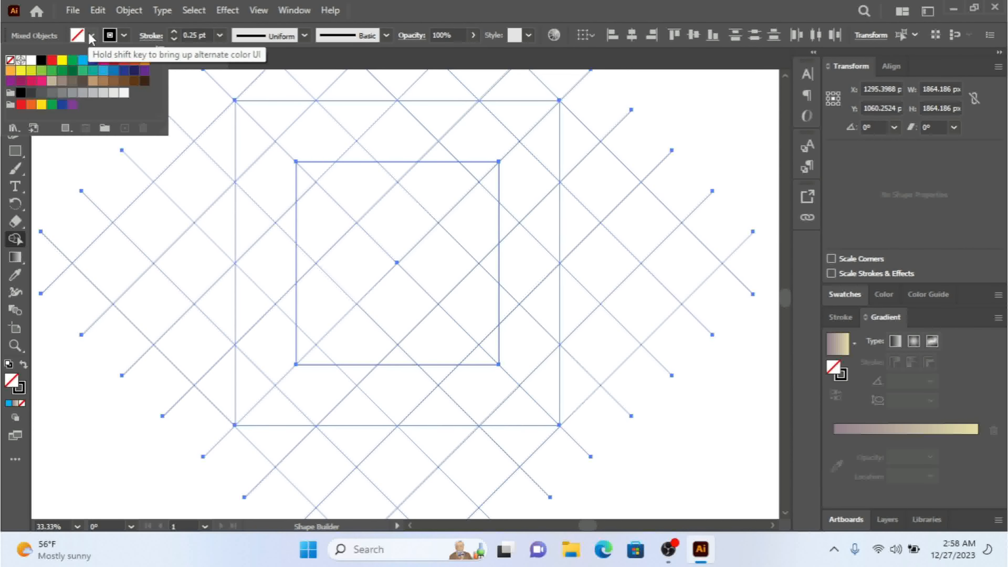
left_click(63, 62)
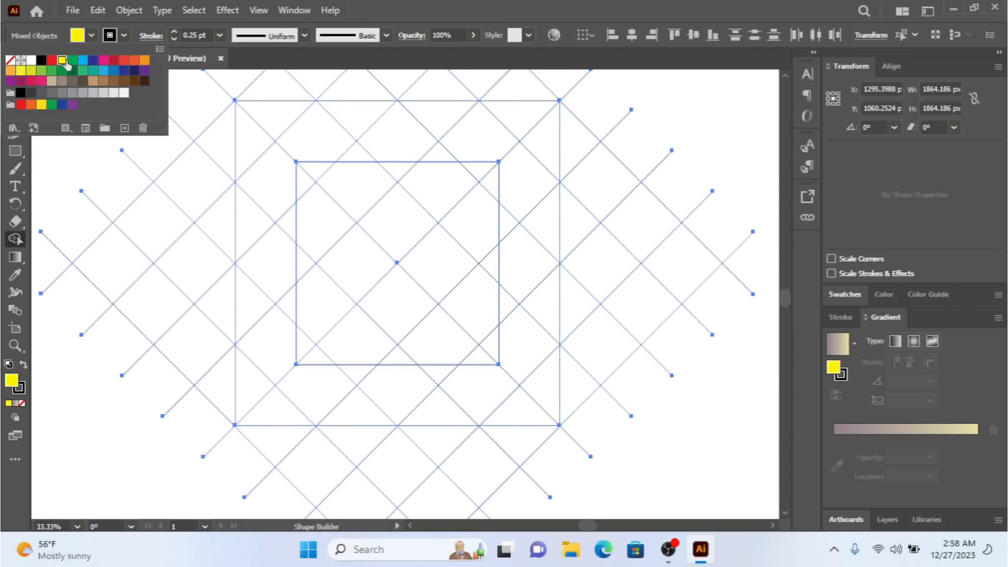
left_click(80, 62)
mouse_move(246, 133)
left_mouse_down()
mouse_move(281, 233)
mouse_move(259, 217)
mouse_move(268, 299)
mouse_move(256, 315)
mouse_move(275, 325)
mouse_move(281, 310)
mouse_move(246, 409)
left_mouse_up()
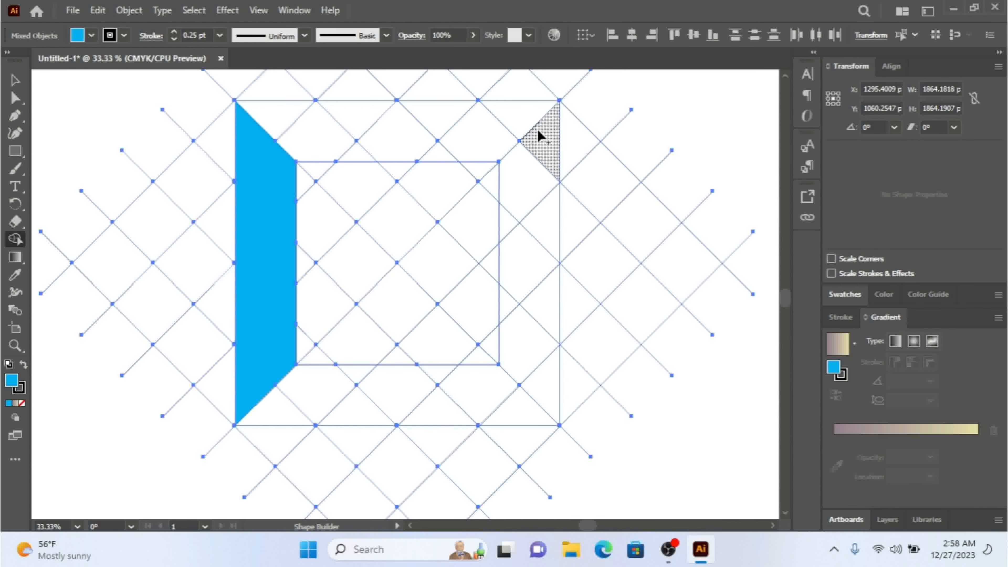
mouse_move(539, 137)
left_mouse_down()
mouse_move(533, 248)
mouse_move(507, 214)
mouse_move(538, 330)
mouse_move(515, 311)
mouse_move(547, 393)
left_mouse_up()
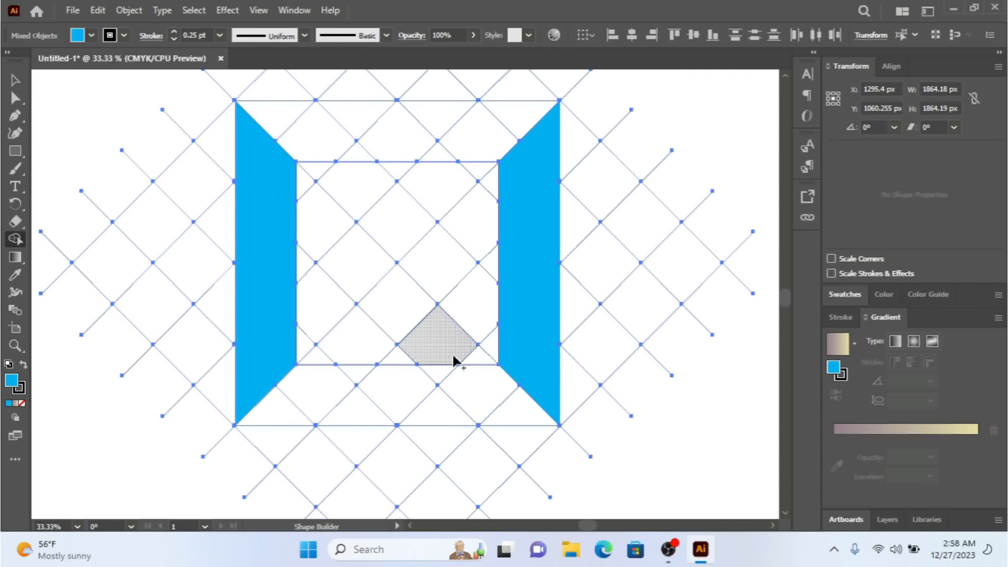
Step: Try two diagonal variants and corner extensions for the N with Shape Builder, undoing them back to the two vertical bars
mouse_move(264, 112)
left_mouse_down()
mouse_move(381, 204)
mouse_move(463, 292)
mouse_move(491, 342)
mouse_move(360, 185)
mouse_move(354, 155)
left_mouse_up()
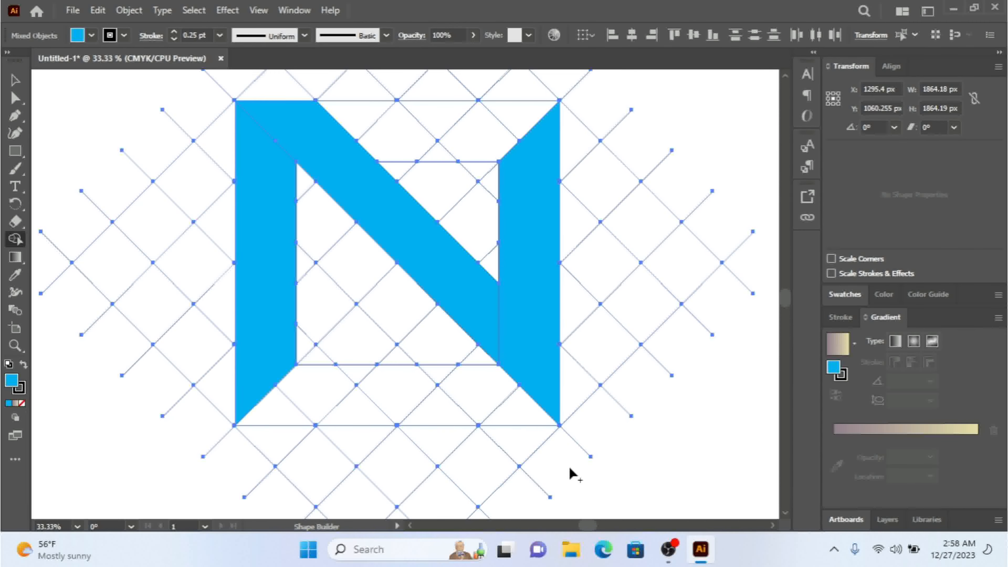
key("ctrl+z")
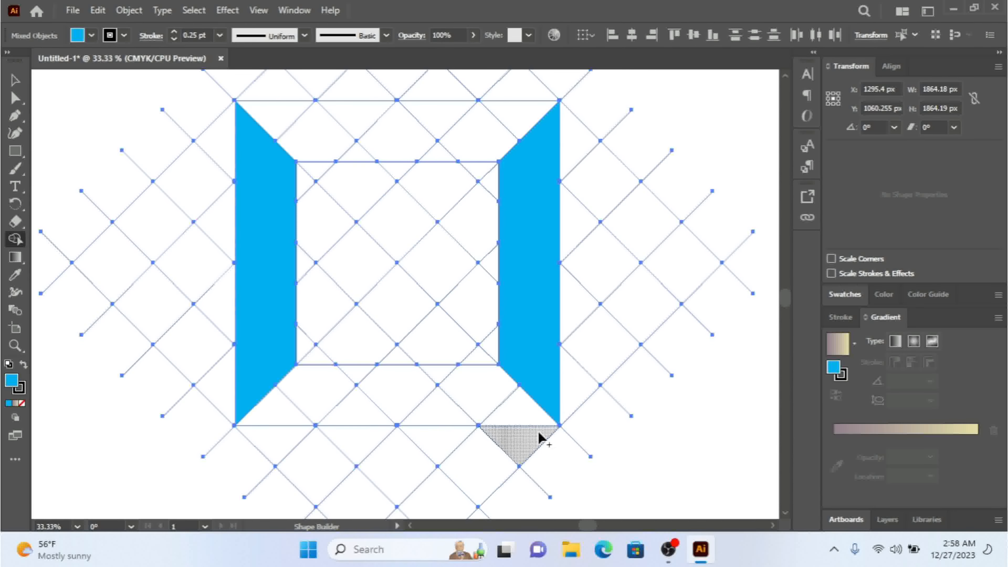
mouse_move(523, 411)
left_mouse_down()
mouse_move(407, 331)
mouse_move(295, 181)
mouse_move(367, 277)
left_mouse_up()
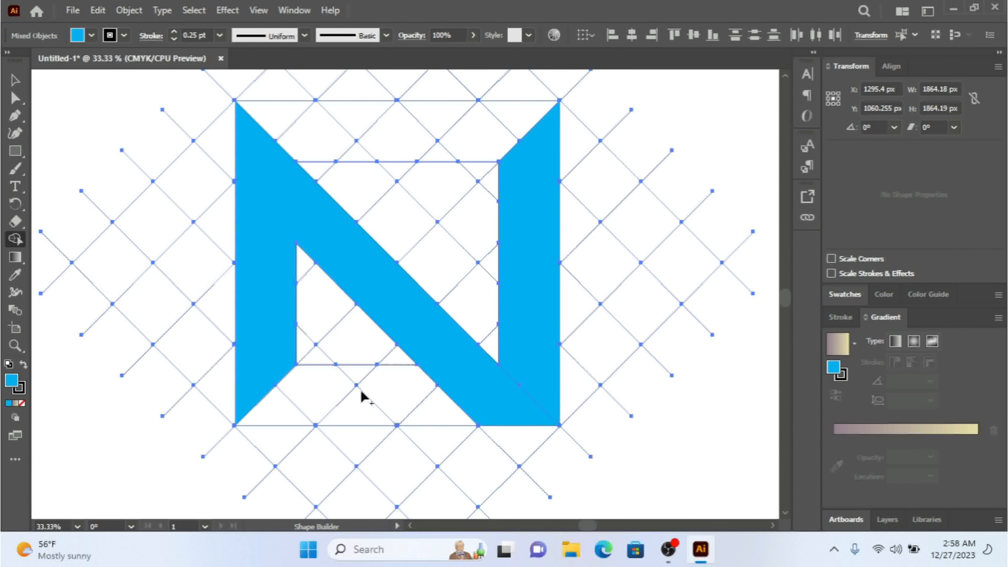
left_click_drag(355, 381, 266, 417)
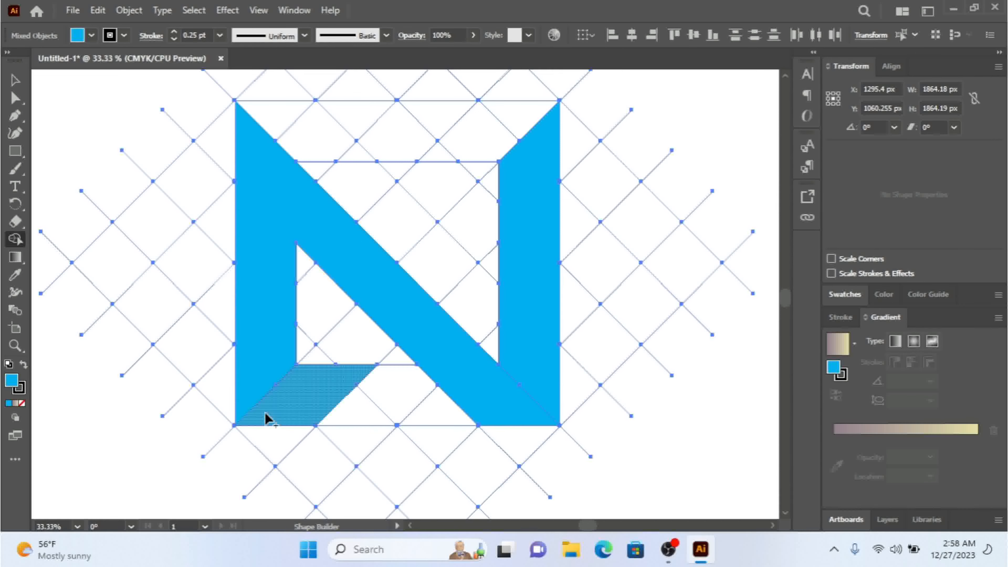
mouse_move(432, 117)
left_mouse_down()
mouse_move(495, 128)
mouse_move(520, 120)
left_mouse_up()
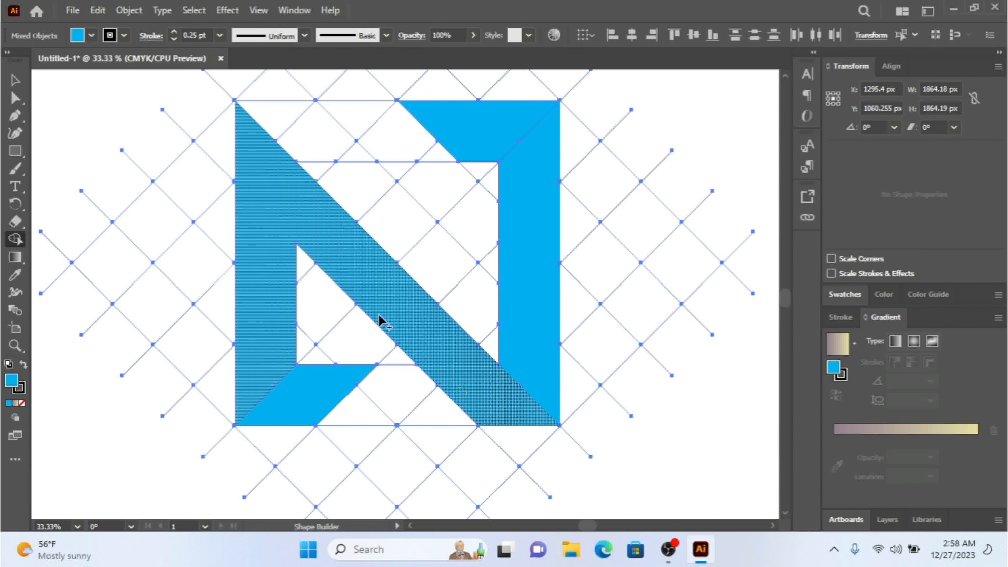
key("ctrl+z")
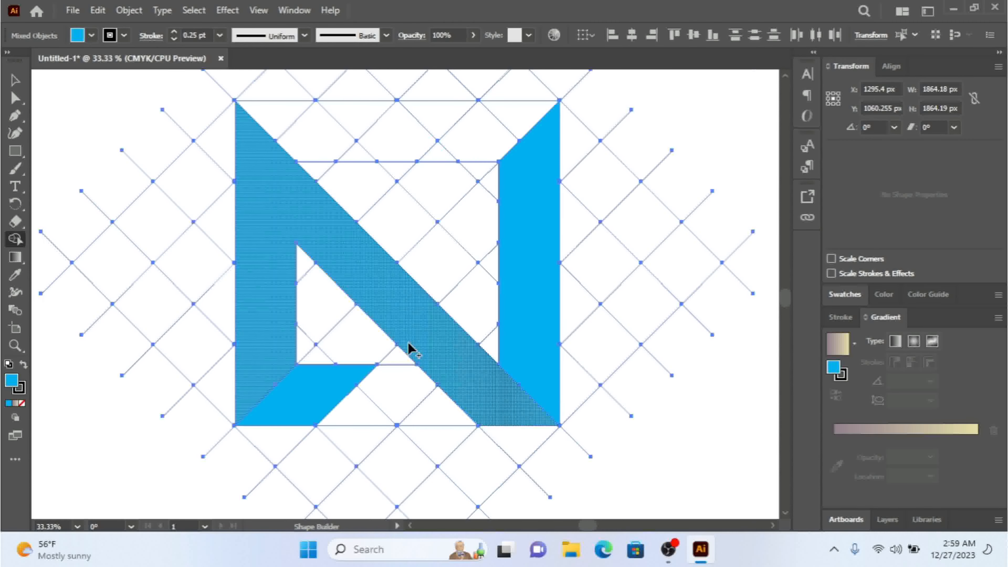
key("ctrl+z")
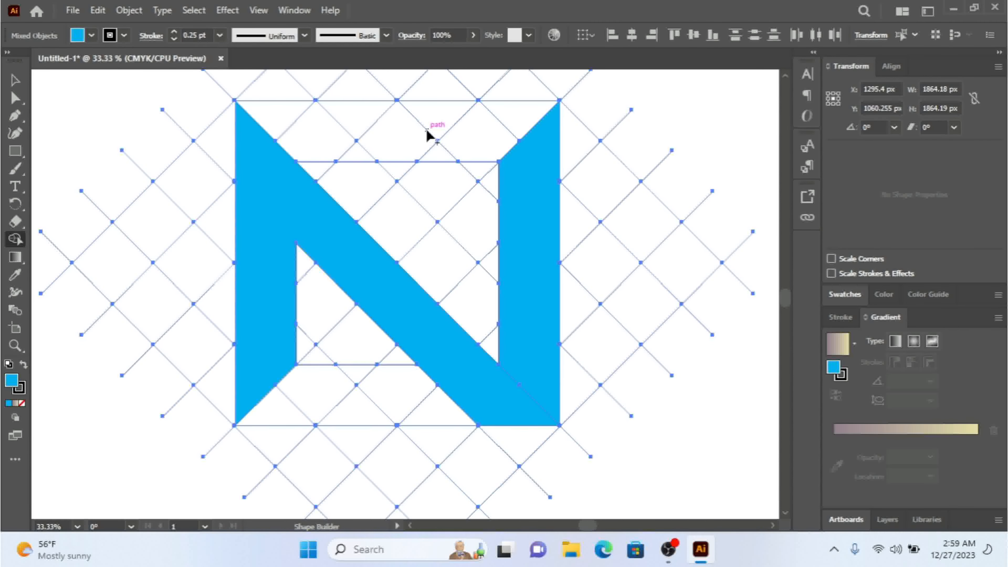
key("ctrl+z")
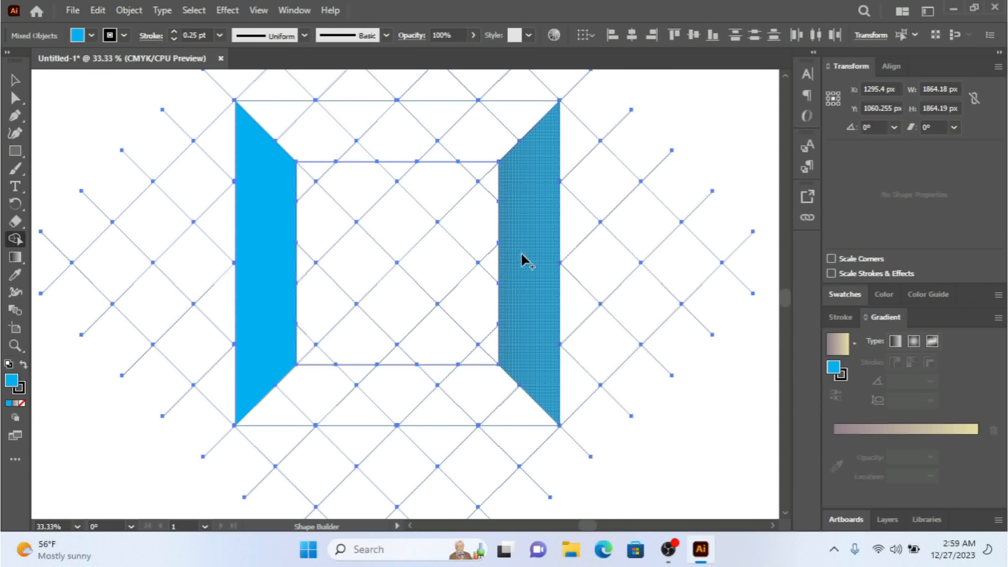
Step: Merge the grid cells below the central diagonal into a cyan stroke reaching the outer square's lower-right corner, and deselect the artwork
mouse_move(307, 184)
left_mouse_down()
mouse_move(332, 233)
mouse_move(398, 278)
mouse_move(445, 336)
mouse_move(482, 360)
left_mouse_up()
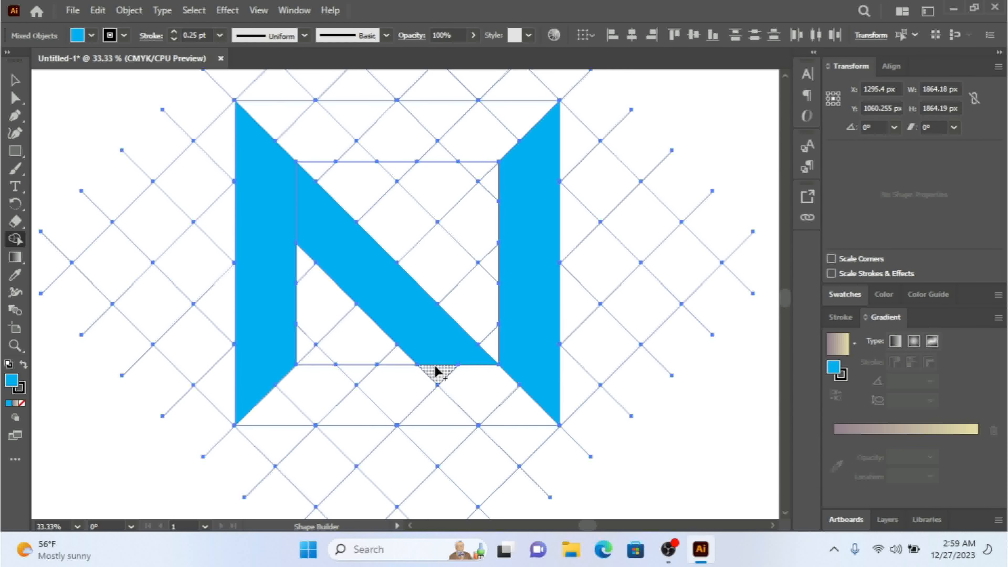
mouse_move(419, 335)
left_mouse_down()
mouse_move(457, 381)
mouse_move(515, 409)
left_mouse_up()
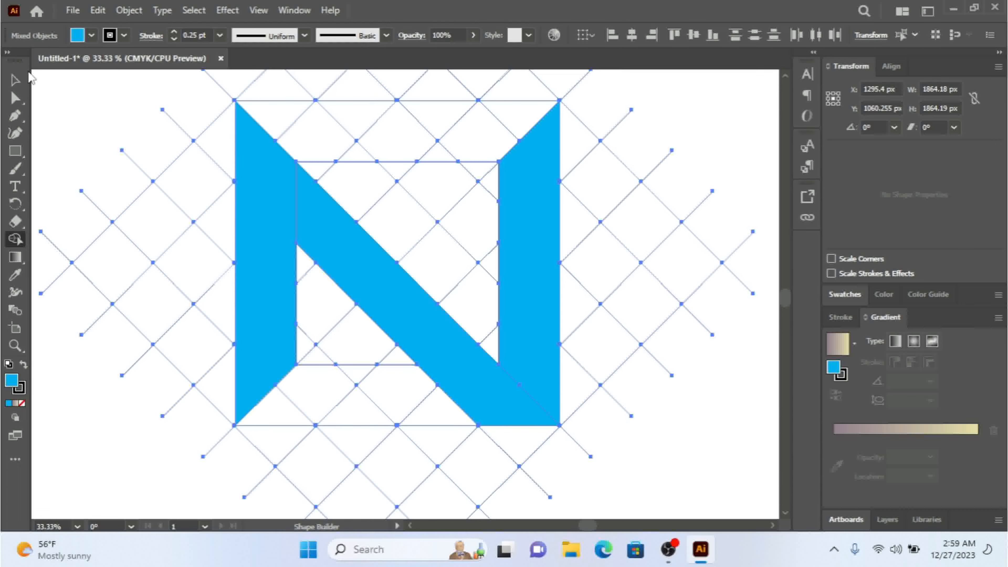
left_click(15, 81)
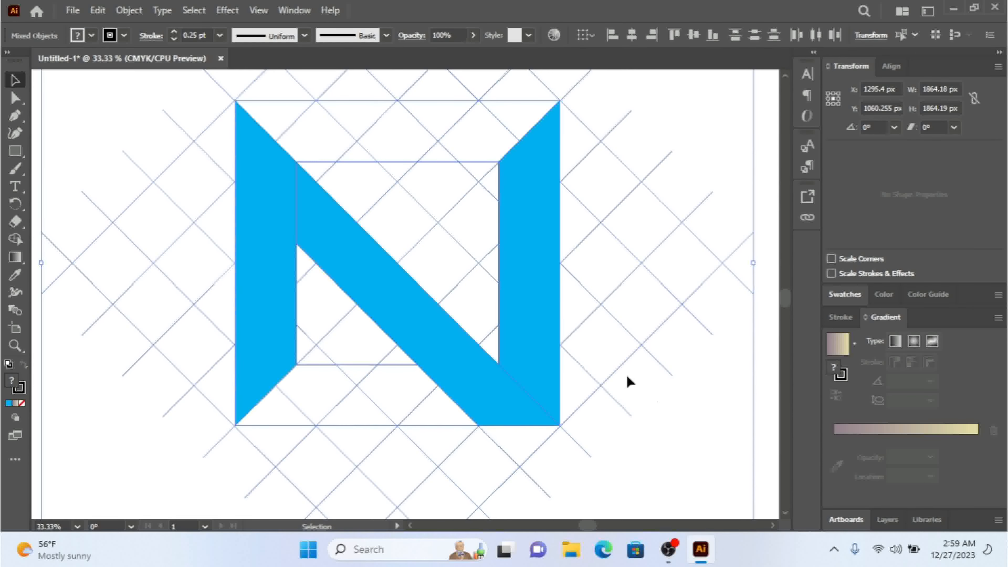
left_click(668, 407)
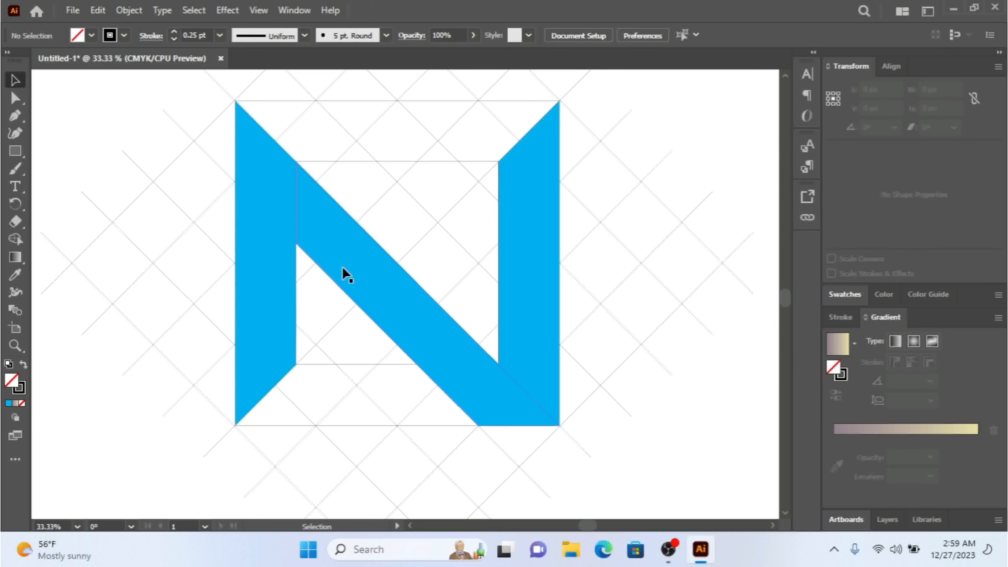
Step: Undo the Shape Builder merges and cyan fills back to the unfilled grid and two squares
key("a")
key("ctrl+a")
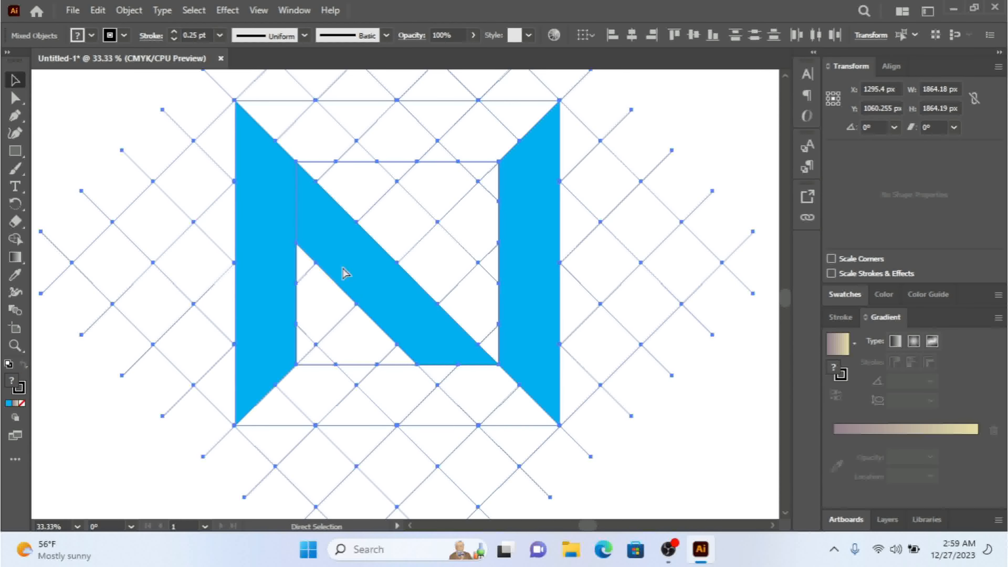
key("ctrl+z")
key("ctrl+z")
key("ctrl+z")
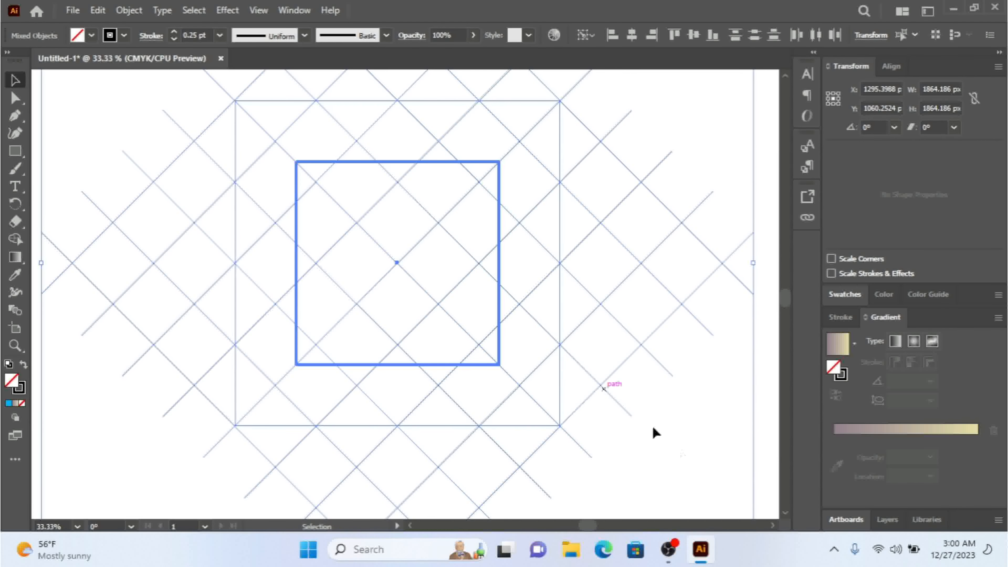
Step: Enlarge the inner square slightly about its centre
left_click(618, 427)
left_click(499, 360)
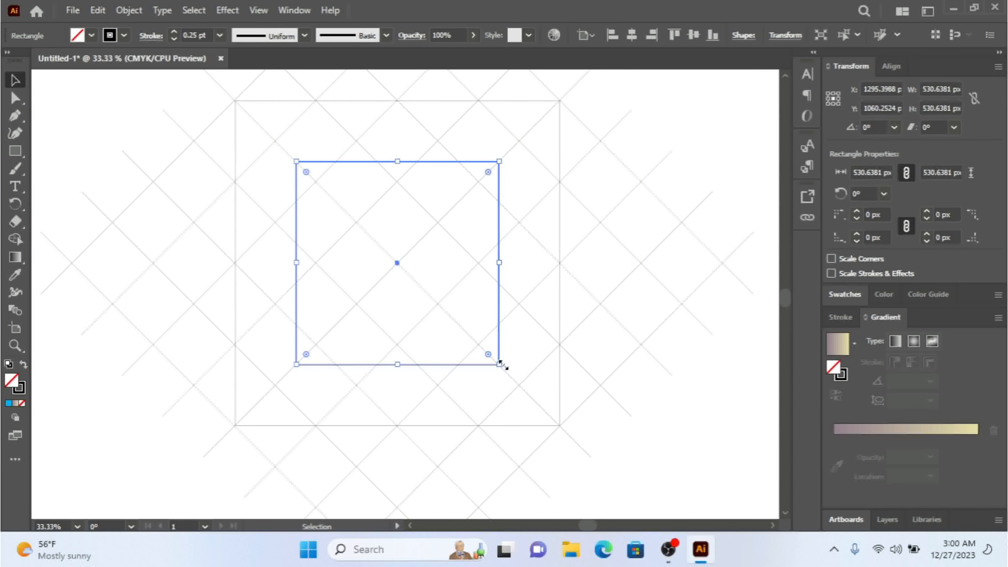
left_click_drag(500, 364, 506, 369)
Step: With the grid and both squares selected, build cyan left and right vertical bars between the squares using Shape Builder
left_click_drag(703, 103, 210, 443)
left_click(15, 239)
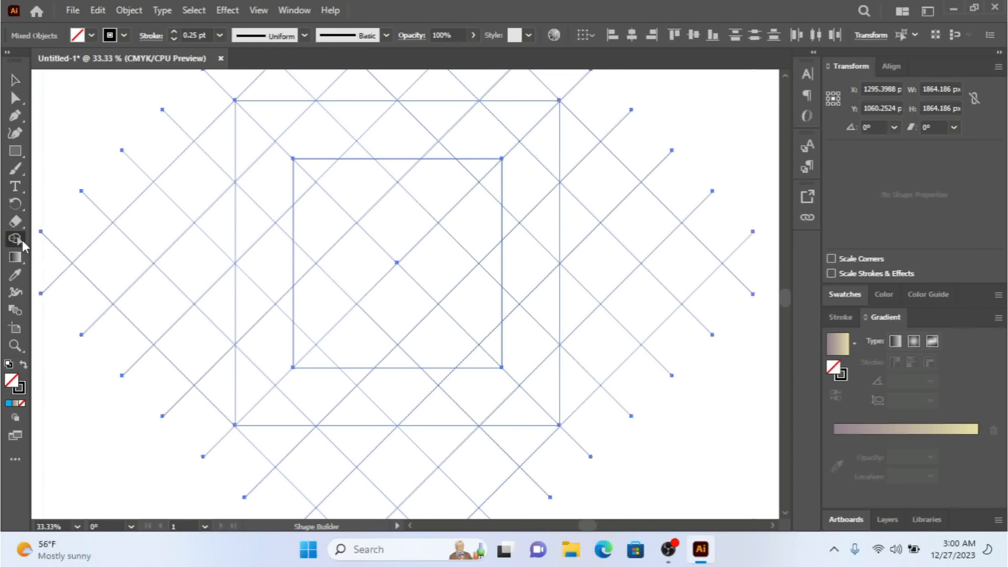
left_click(86, 39)
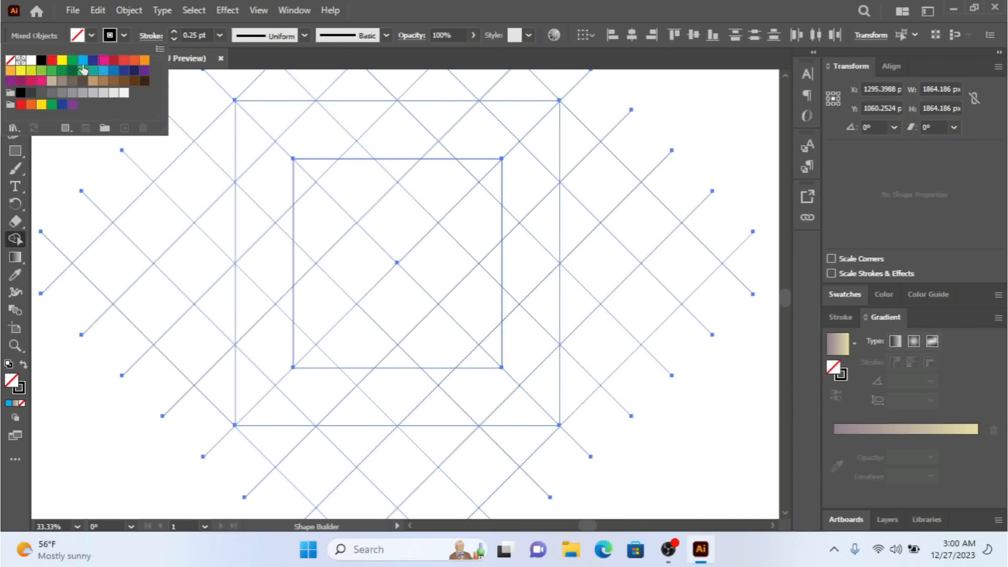
left_click(83, 60)
left_click(268, 237)
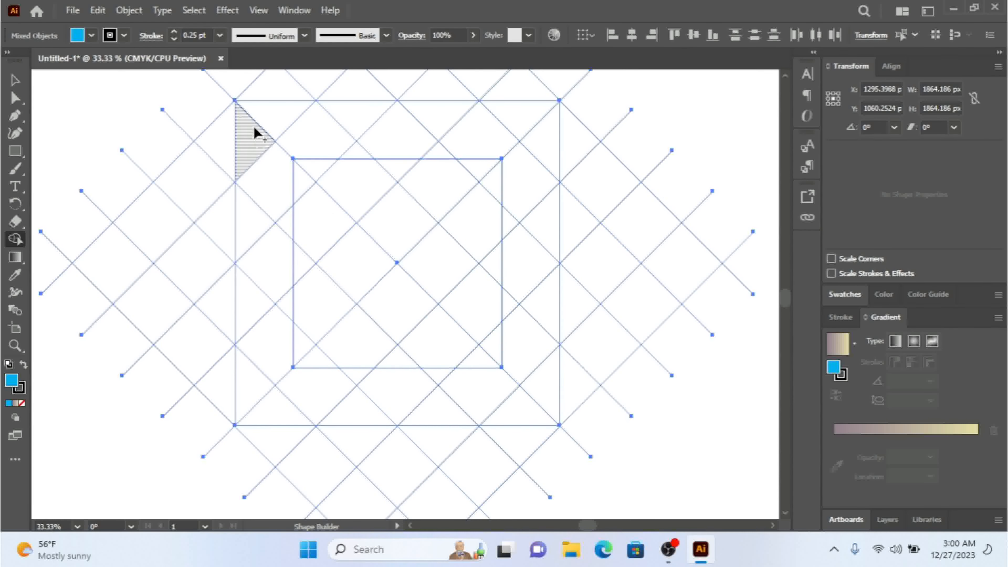
mouse_move(254, 136)
left_mouse_down()
mouse_move(278, 213)
mouse_move(277, 239)
mouse_move(266, 224)
mouse_move(263, 336)
mouse_move(287, 298)
mouse_move(254, 386)
left_mouse_up()
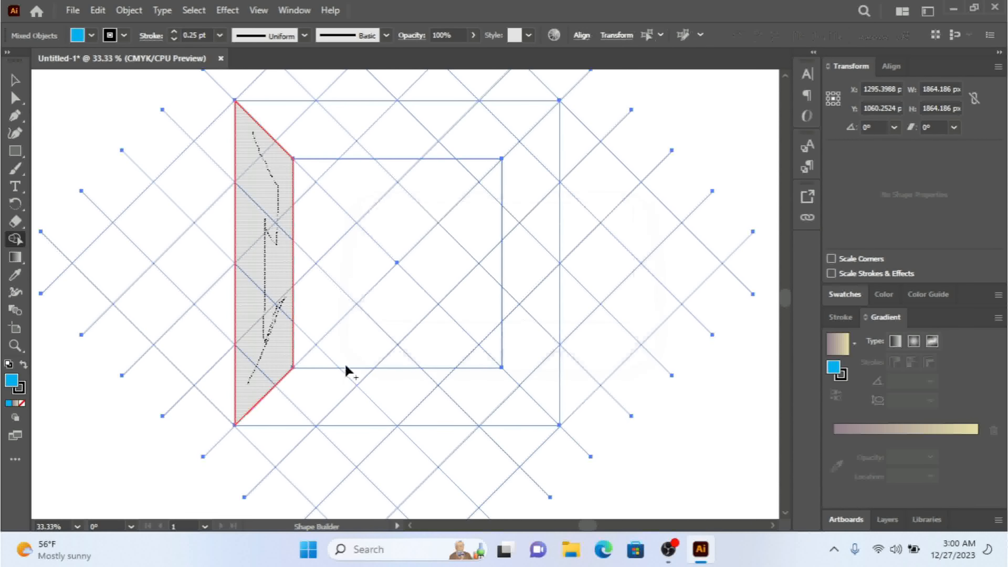
mouse_move(553, 382)
left_mouse_down()
mouse_move(538, 367)
mouse_move(516, 273)
mouse_move(530, 297)
mouse_move(520, 219)
mouse_move(515, 225)
mouse_move(522, 151)
mouse_move(540, 144)
mouse_move(544, 155)
left_mouse_up()
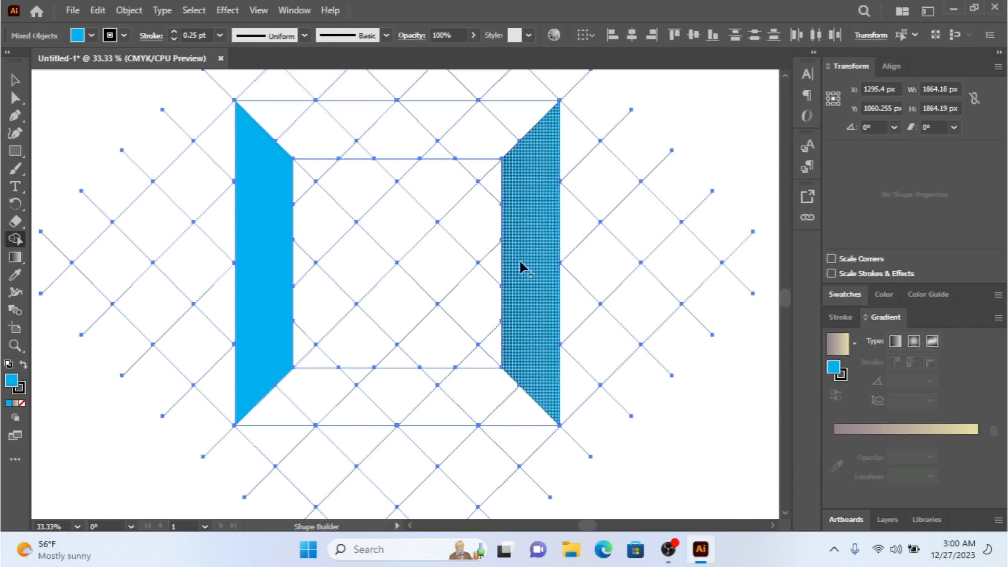
Step: Merge the diagonal grid cells into a cyan stroke joining the bars down to the outer square's lower-right corner, and deselect everything
mouse_move(301, 175)
left_mouse_down()
mouse_move(306, 196)
mouse_move(403, 314)
mouse_move(473, 379)
mouse_move(476, 361)
left_mouse_up()
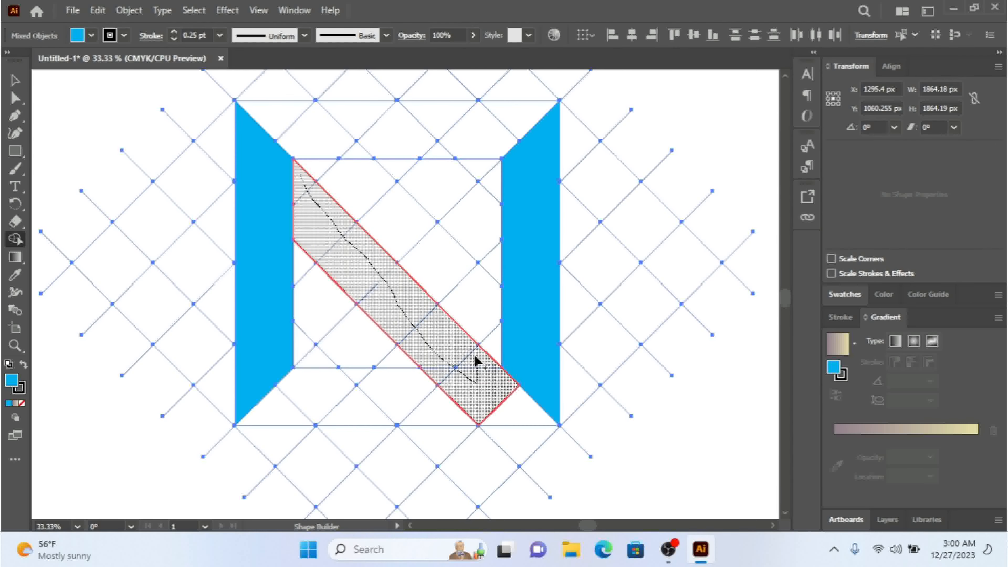
mouse_move(503, 405)
left_mouse_down()
mouse_move(513, 407)
mouse_move(374, 316)
left_mouse_up()
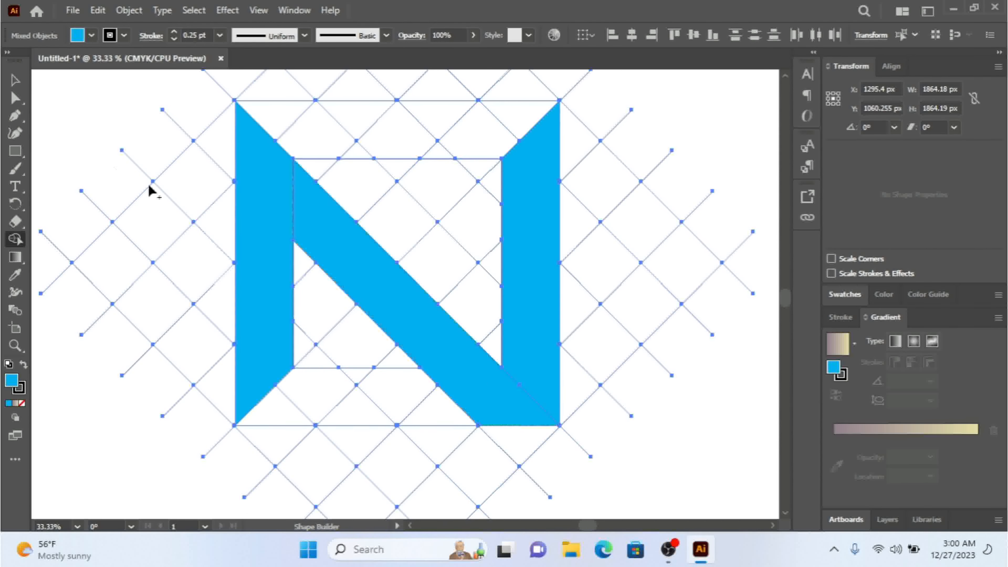
left_click(15, 80)
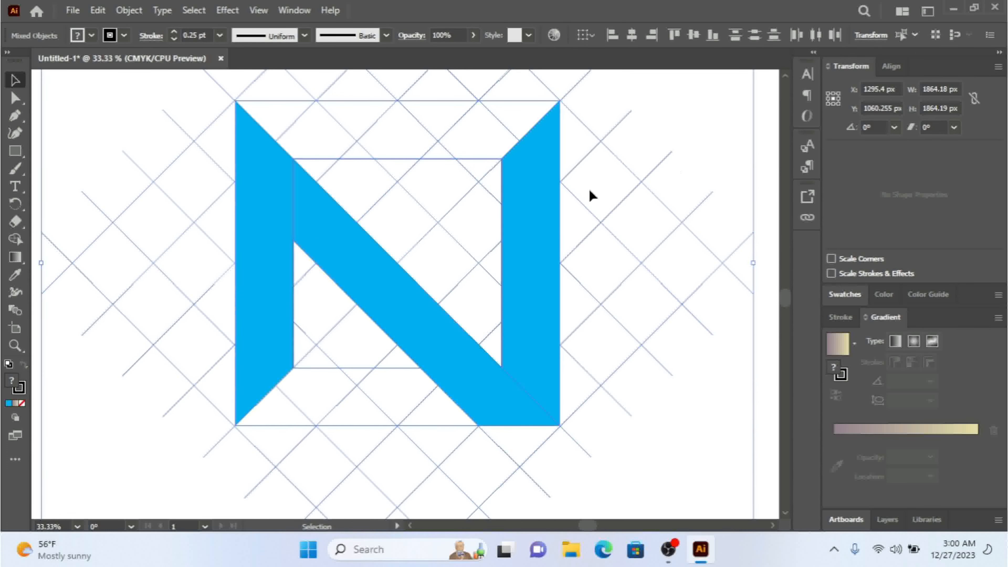
left_click(714, 164)
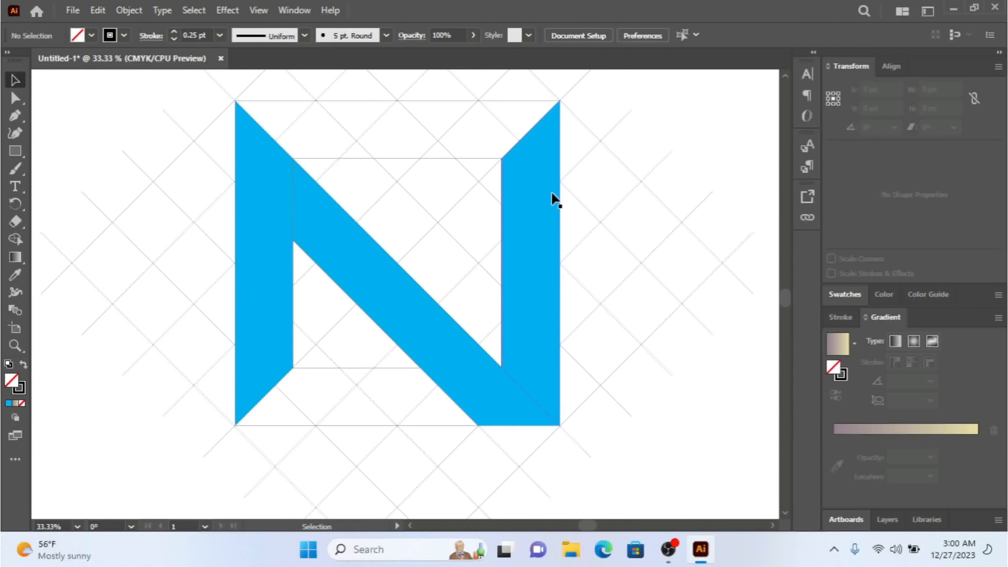
Step: Select the two cyan bars and the diagonal stroke and move them together off the artboard, away from the grid
key("ctrl+minus")
key("ctrl+minus")
key("ctrl+minus")
left_click_drag(442, 323, 410, 322)
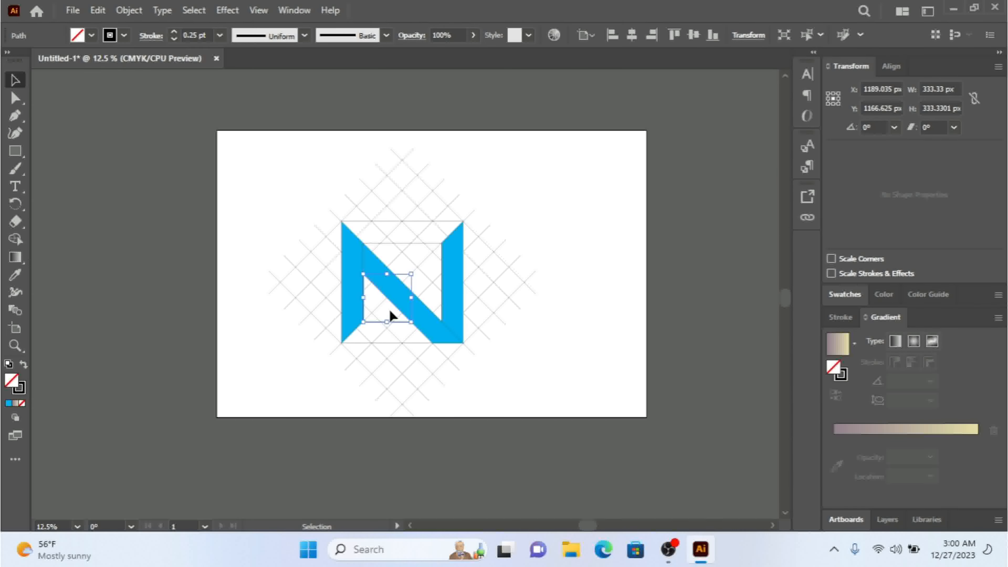
left_click(341, 247)
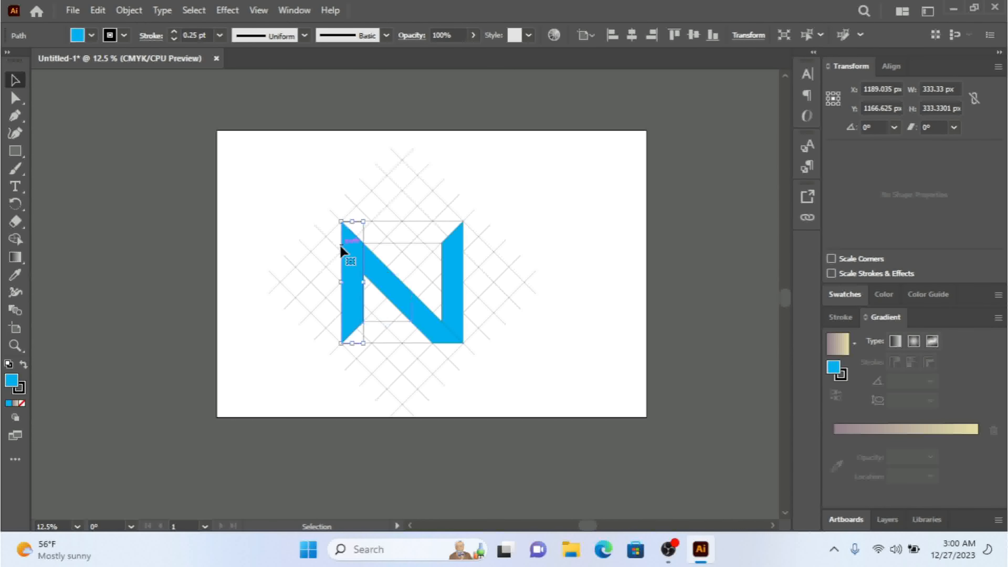
left_click(408, 290, "shift")
left_click_drag(457, 293, 176, 220)
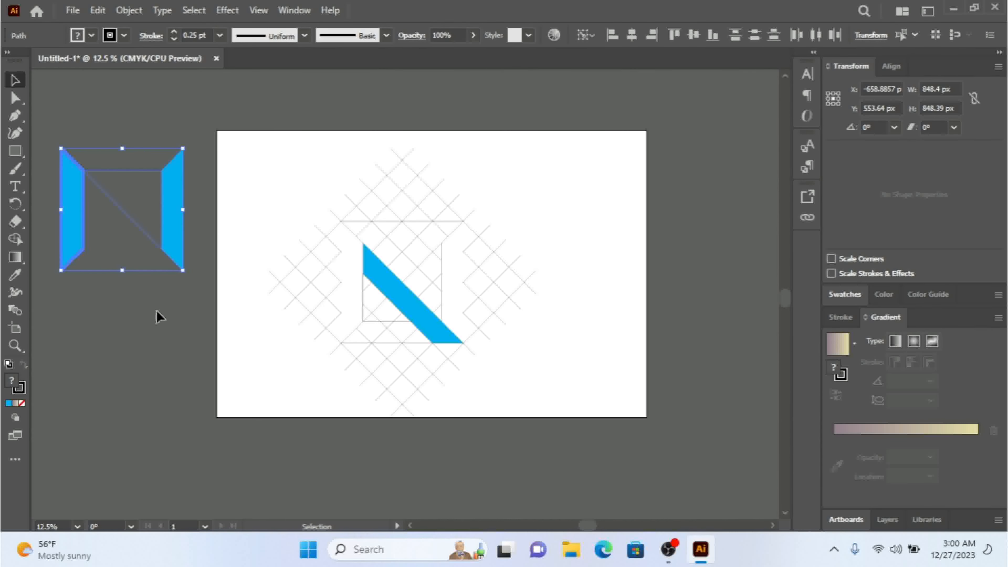
key("ctrl+z")
left_click_drag(401, 301, 132, 224)
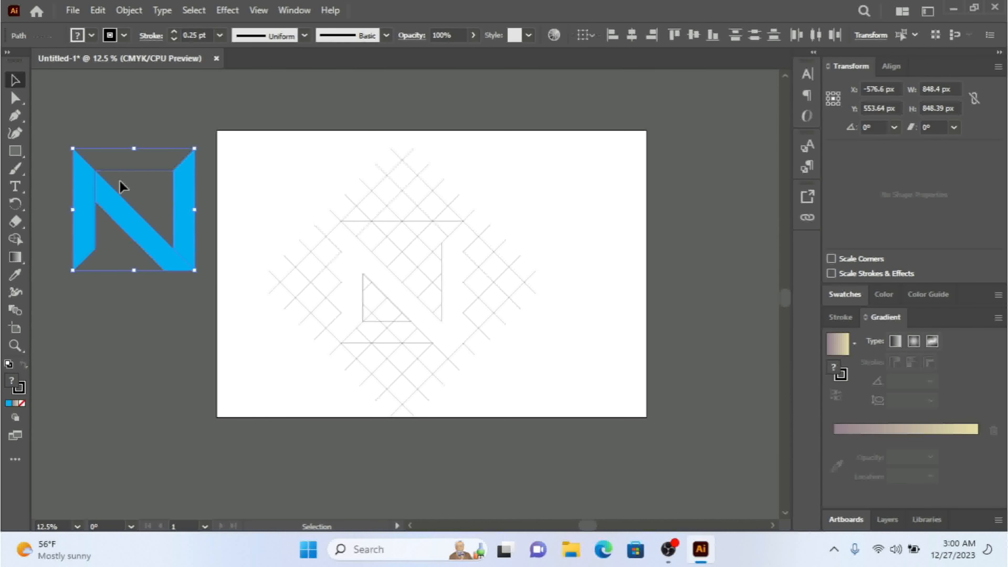
Step: Delete the leftover unfilled triangle inside the moved N and all the remaining grid and square lines on the artboard
left_click(123, 173)
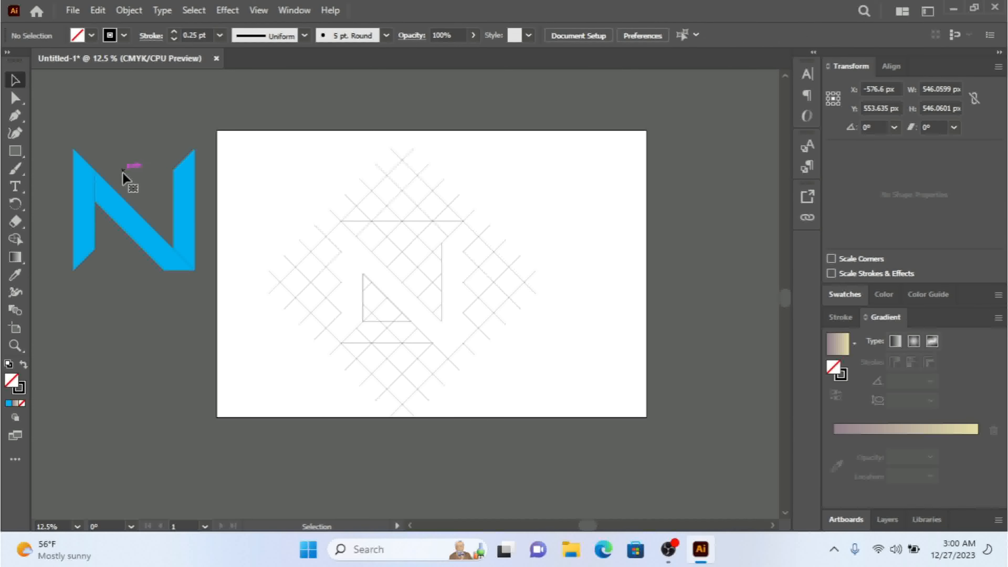
left_click_drag(591, 144, 264, 433)
key("Delete")
Step: Move the complete cyan N back onto the artboard near its centre and deselect it
left_click_drag(250, 164, 37, 350)
left_click_drag(171, 218, 445, 270)
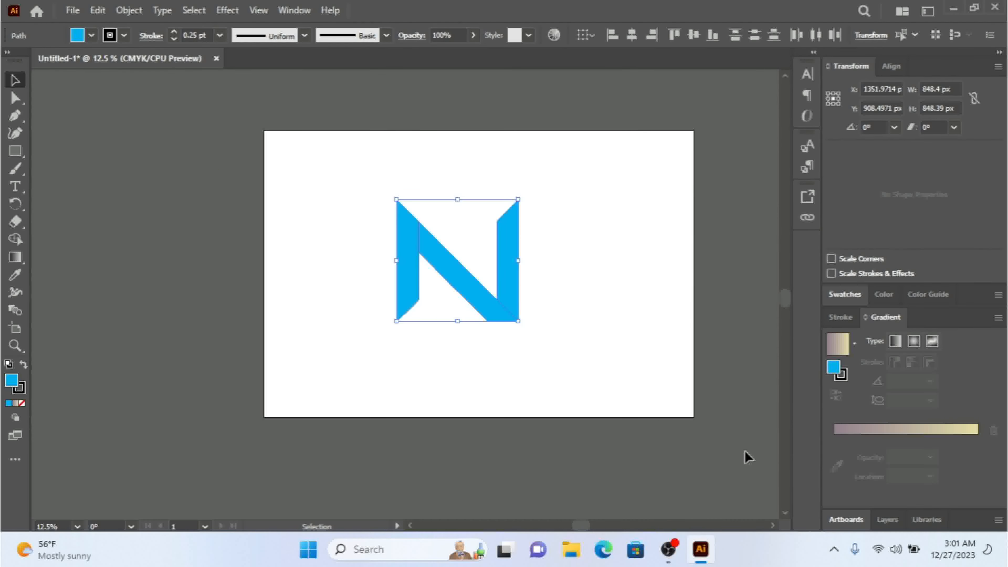
key("ctrl+equal")
key("ctrl+equal")
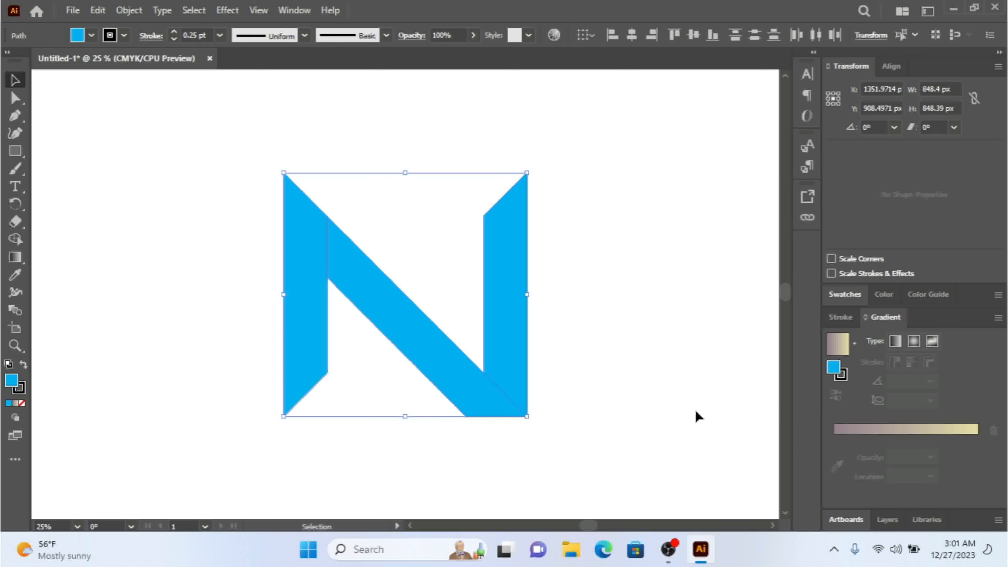
left_click(689, 393)
Step: Apply the linear gradient fill to the N's right bar and reduce its stroke to 0 pt
left_click(517, 287)
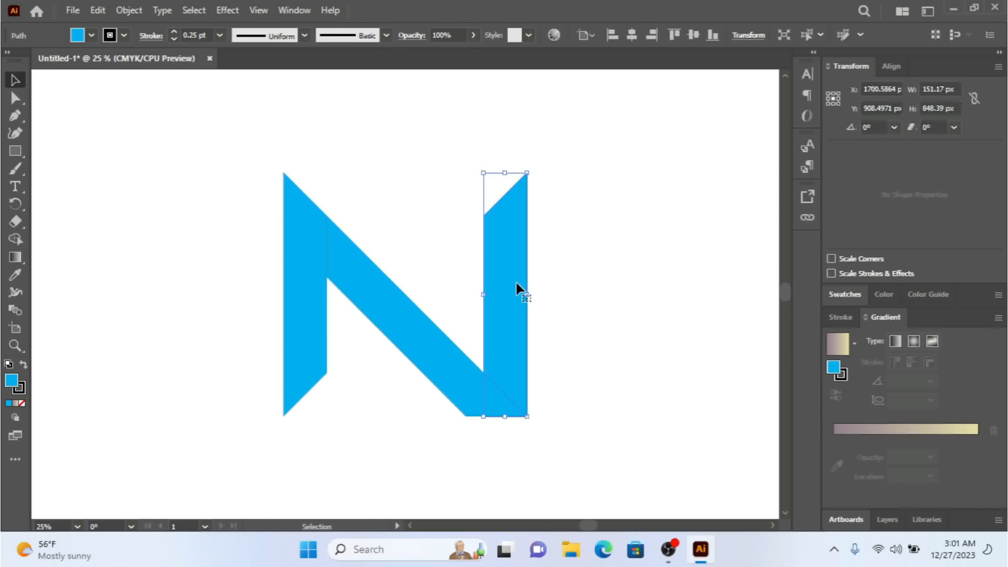
left_click(878, 432)
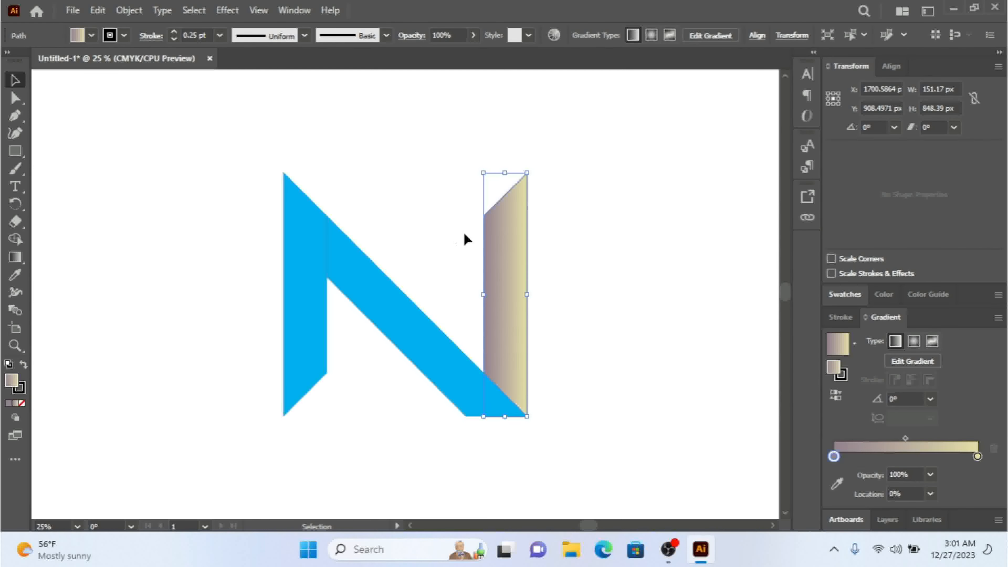
left_click(174, 39)
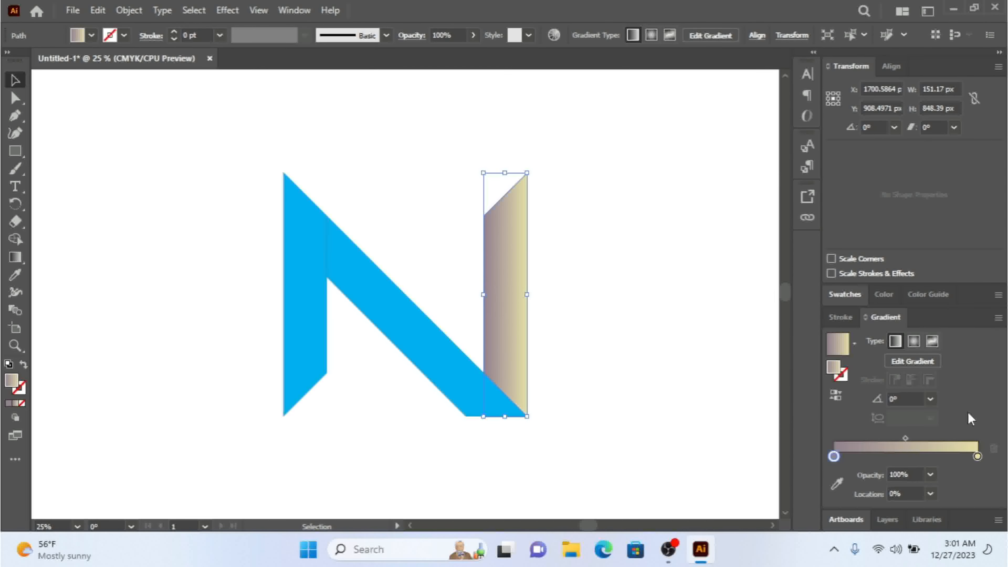
Step: Lighten the start colour of the right bar's gradient by setting its black value to 25%
double_click(834, 457)
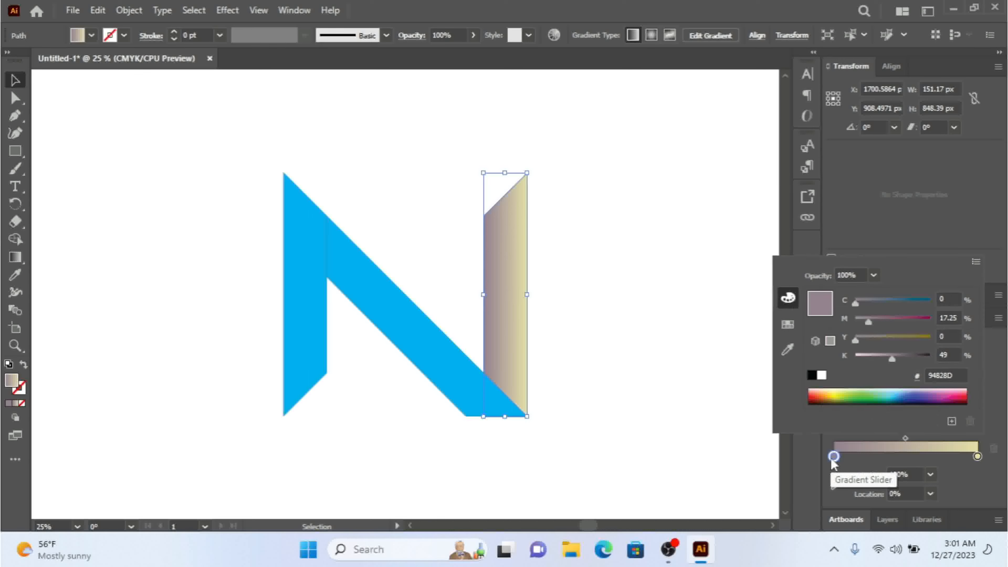
left_click(878, 360)
left_click_drag(879, 360, 873, 359)
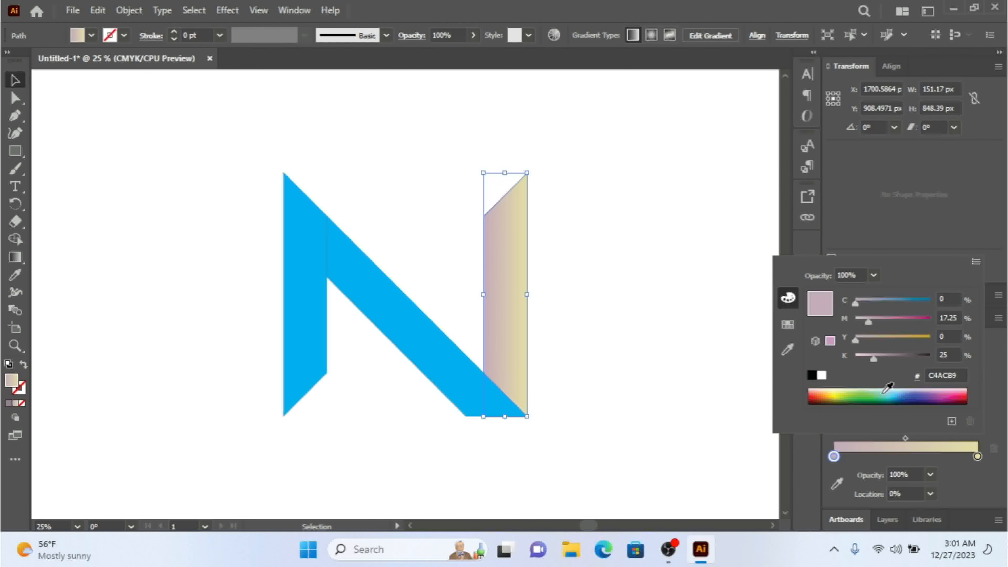
Step: Set the end colour of the right bar's gradient to dark navy 0F2251 with yellow 9% and black 59%
double_click(979, 456)
left_click_drag(866, 355, 847, 356)
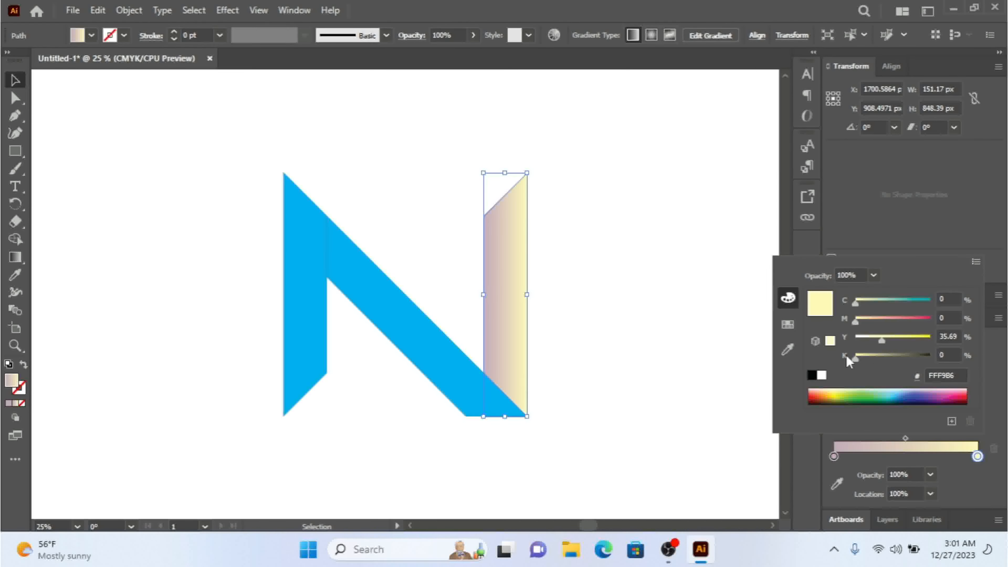
left_click(866, 338)
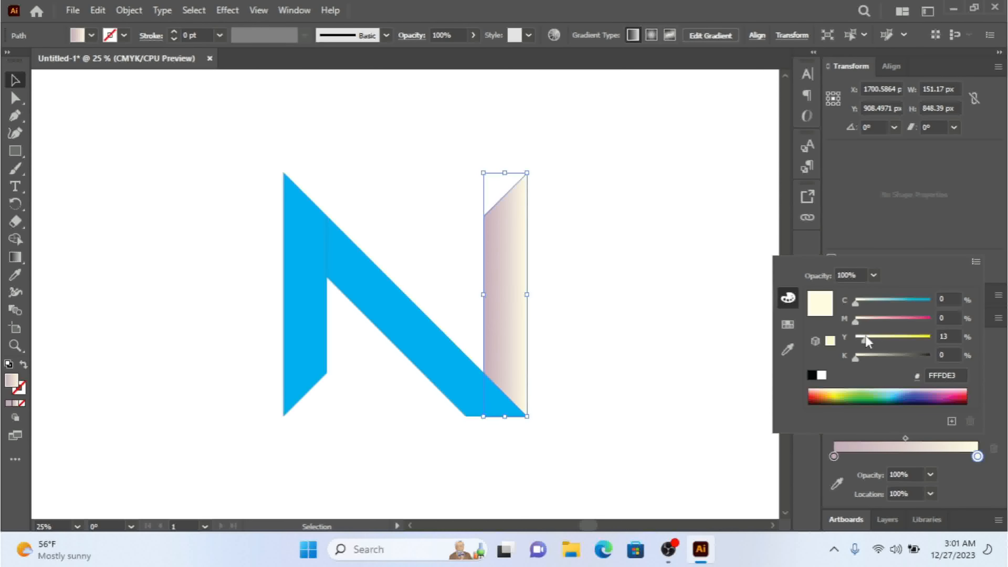
left_click_drag(865, 336, 896, 337)
left_click(895, 392)
left_click(845, 392)
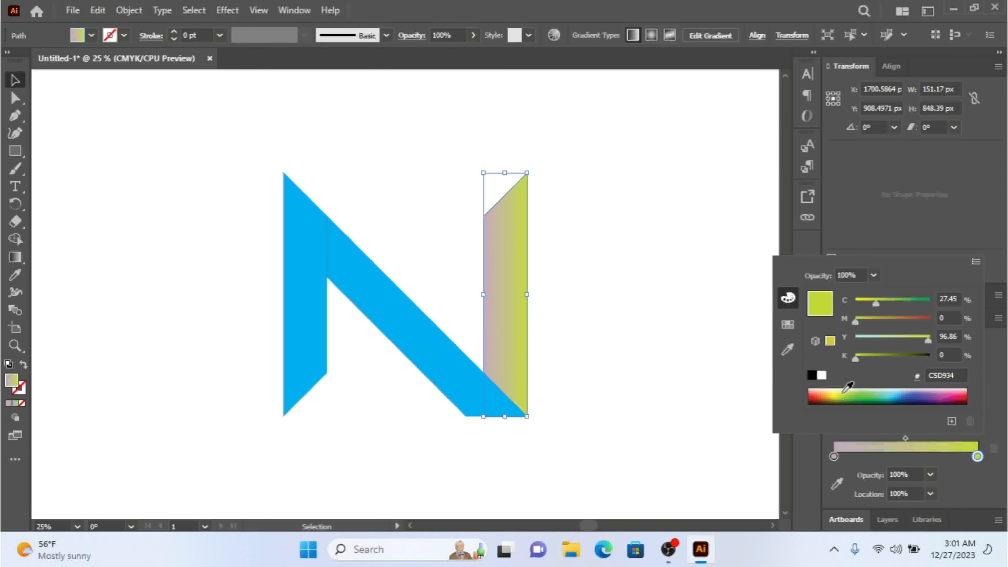
left_click(855, 392)
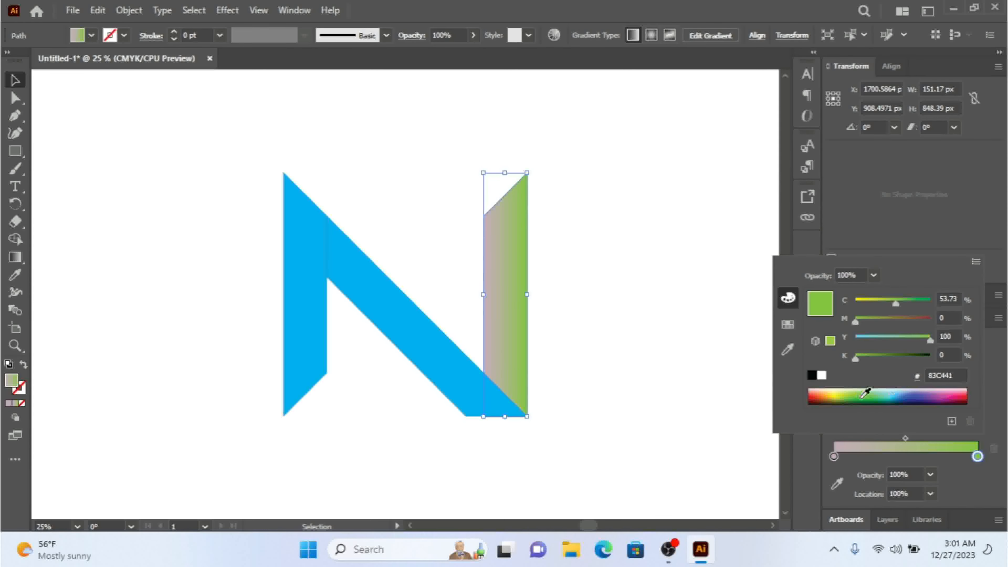
left_click(889, 393)
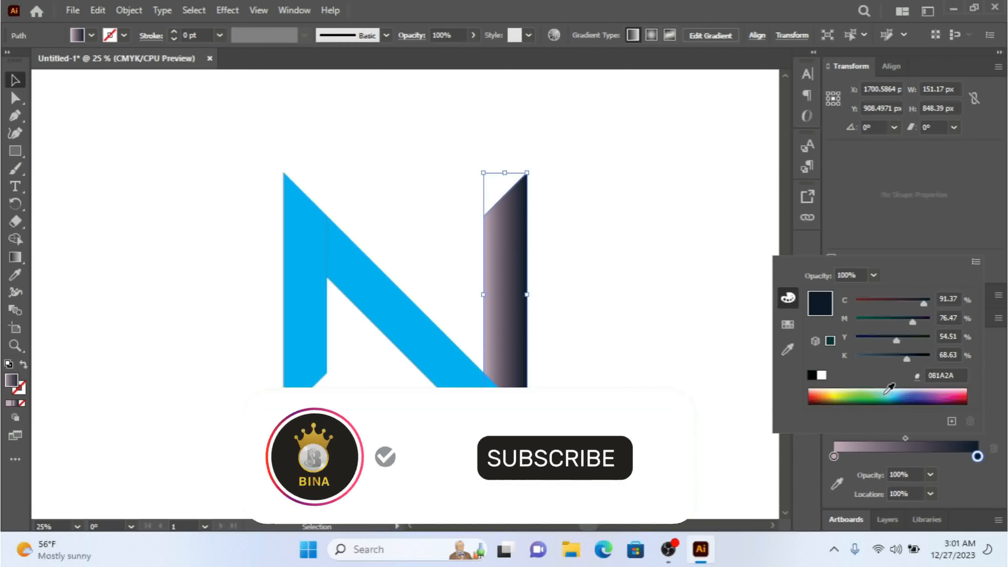
left_click(900, 358)
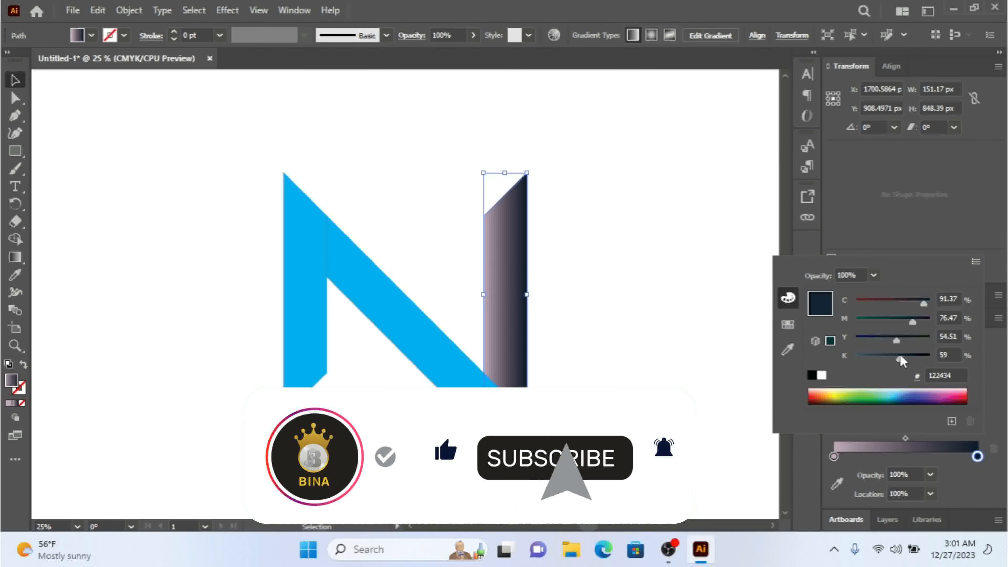
left_click_drag(898, 341, 862, 340)
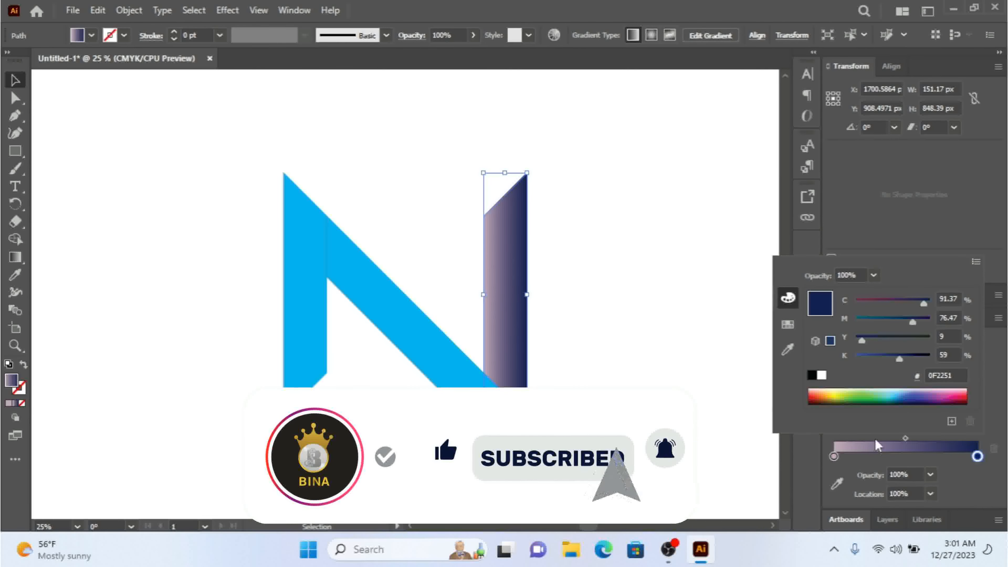
Step: Set the start colour of the right bar's gradient to a medium blue and deselect the bar
double_click(835, 456)
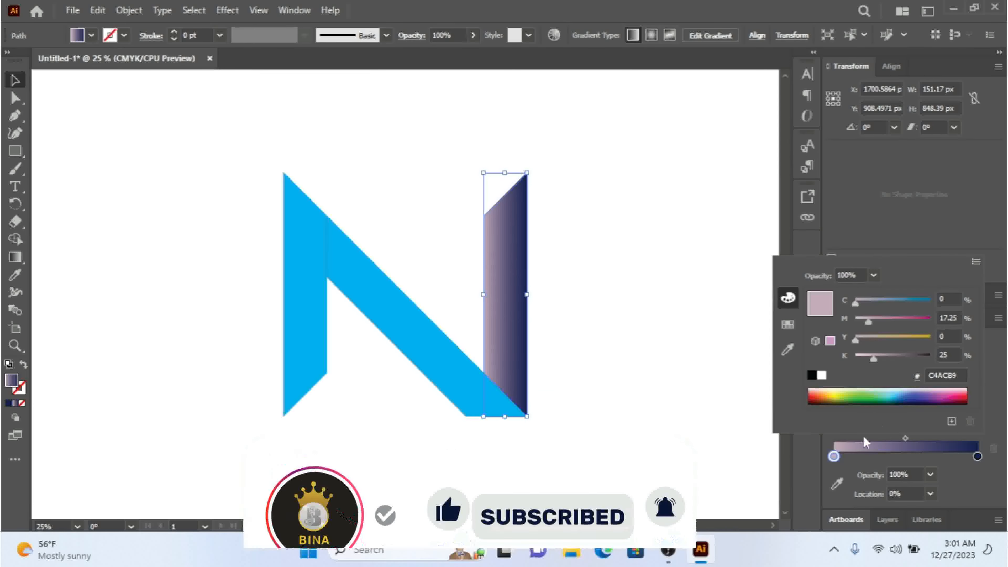
left_click(905, 393)
left_click(893, 392)
left_click(911, 393)
left_click(933, 395)
left_click(911, 394)
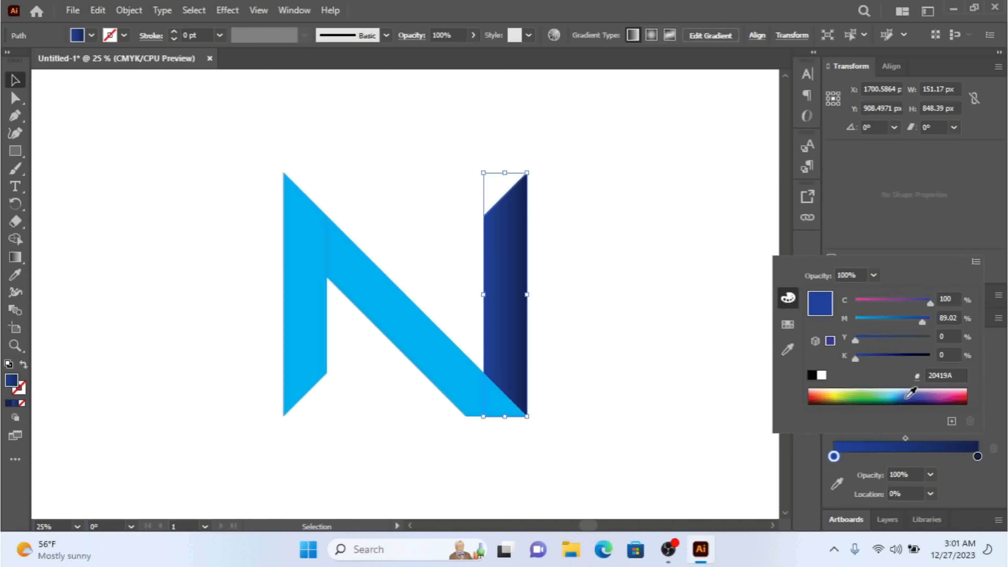
left_click(901, 395)
mouse_move(879, 356)
left_mouse_down()
mouse_move(898, 356)
mouse_move(861, 360)
left_mouse_up()
left_click(599, 250)
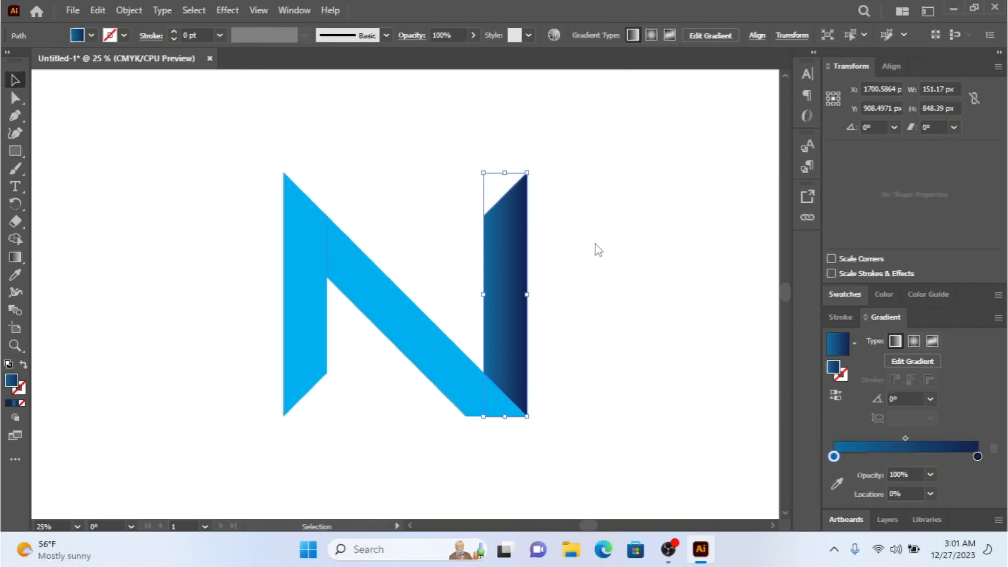
left_click(643, 230)
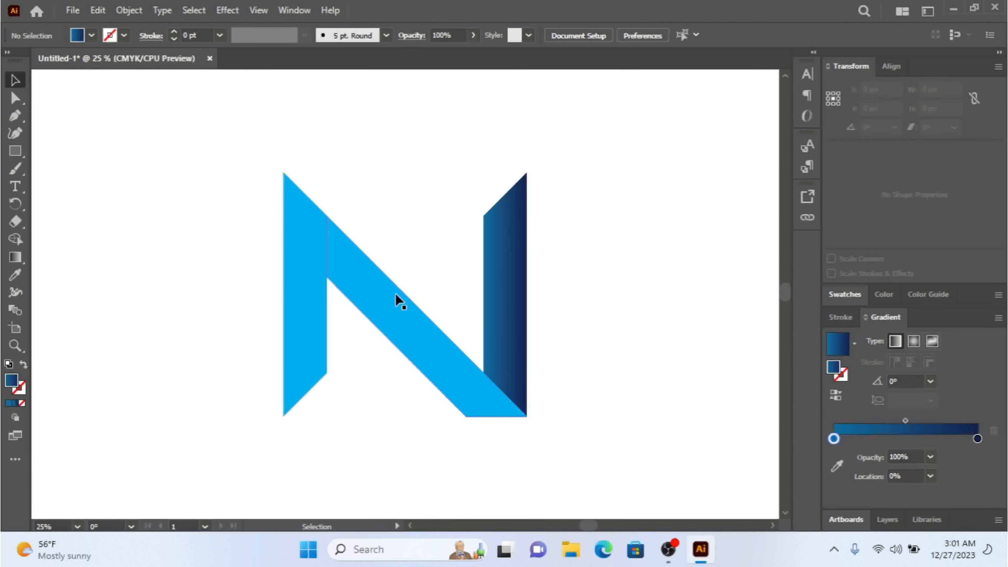
Step: Remove the diagonal stroke's outline and copy the right bar's blue-to-navy gradient onto it with the Eyedropper
left_click(399, 302)
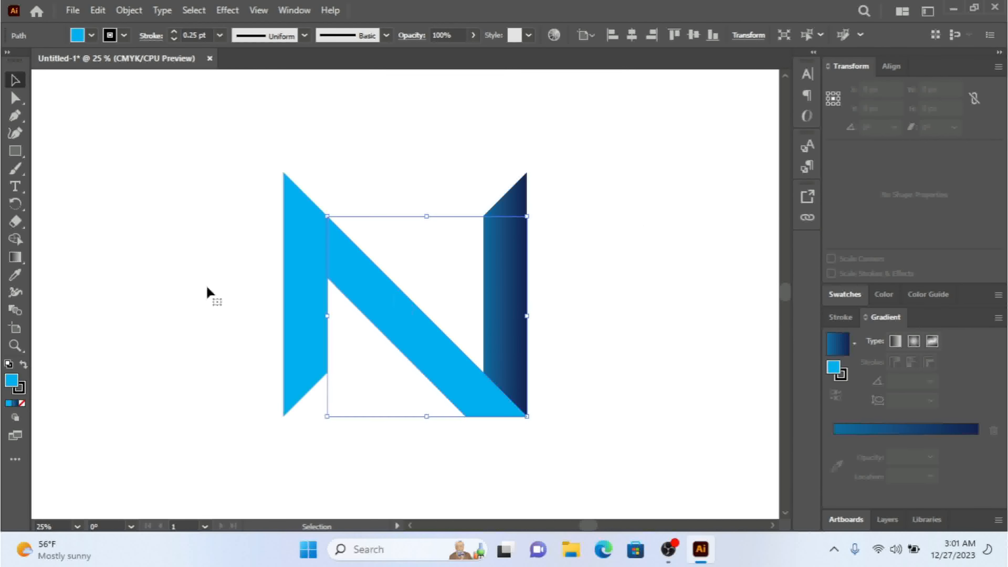
left_click(173, 39)
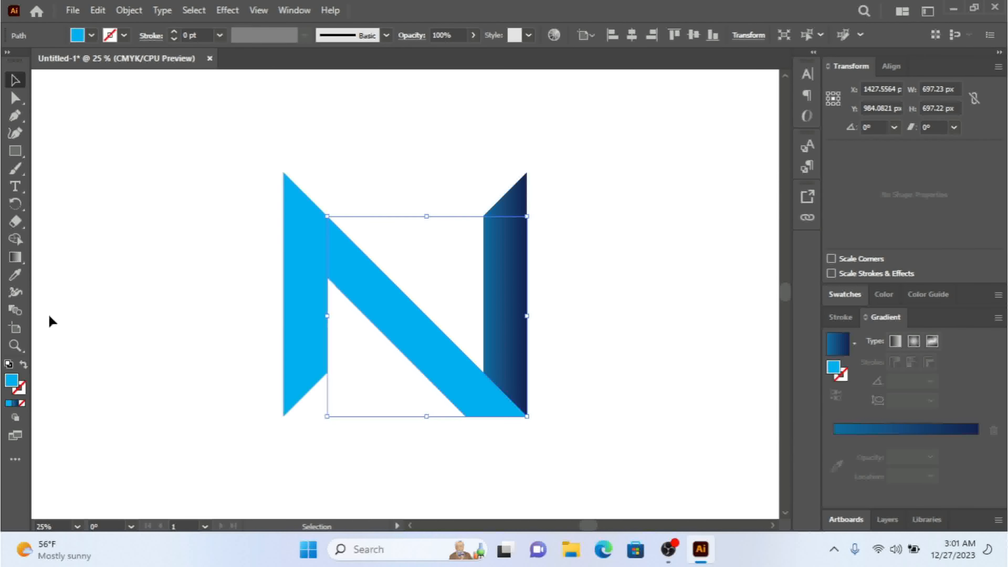
left_click(15, 274)
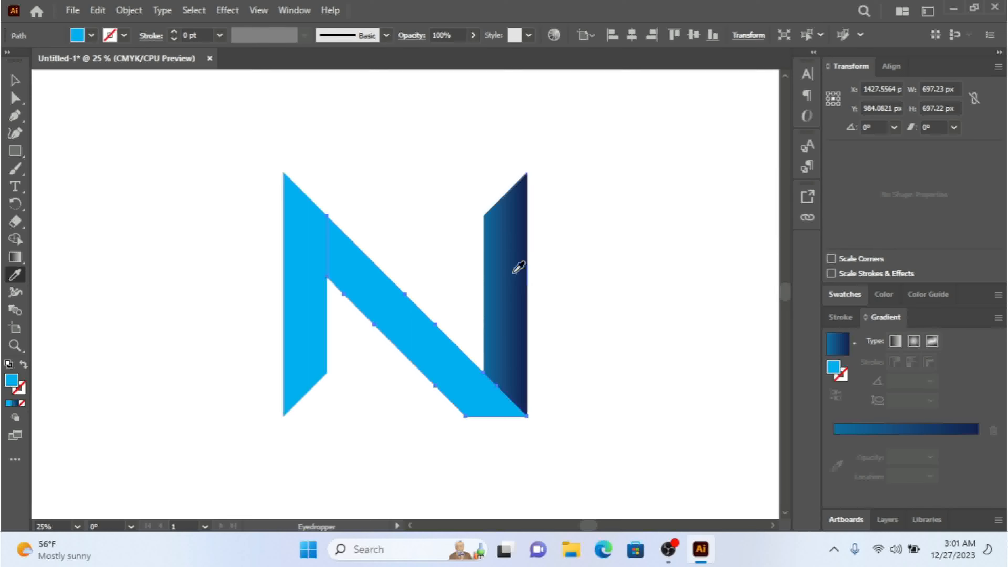
left_click(516, 270)
left_click(11, 76)
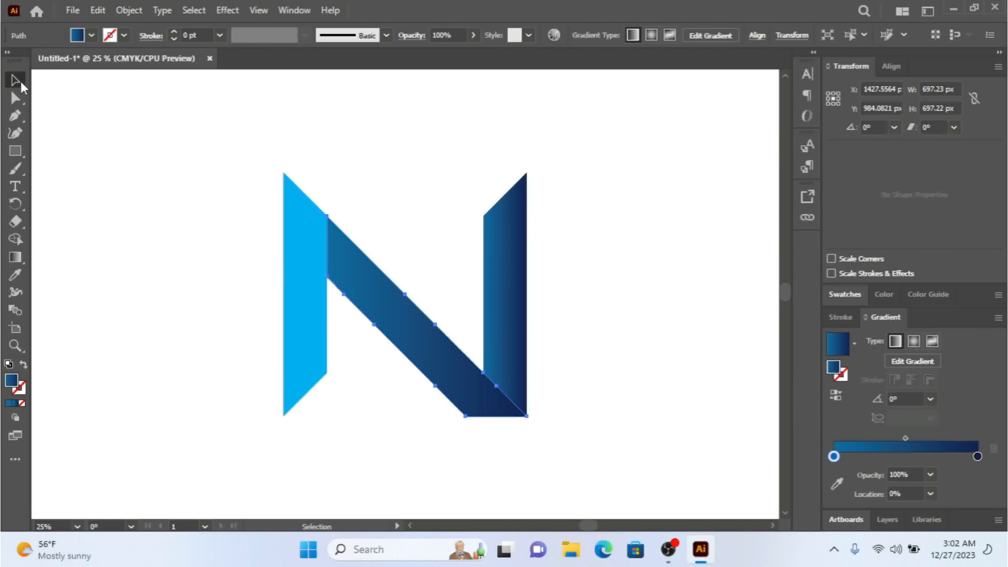
left_click(205, 290)
Step: Copy the right bar's blue-to-navy gradient and 0 pt stroke onto the left bar with the Eyedropper, then deselect
left_click(290, 326)
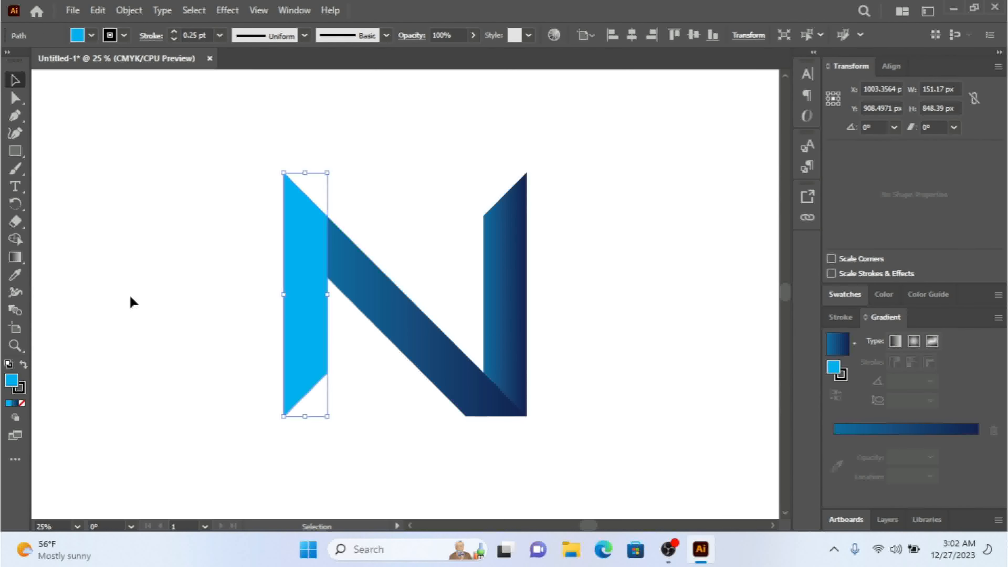
left_click(15, 274)
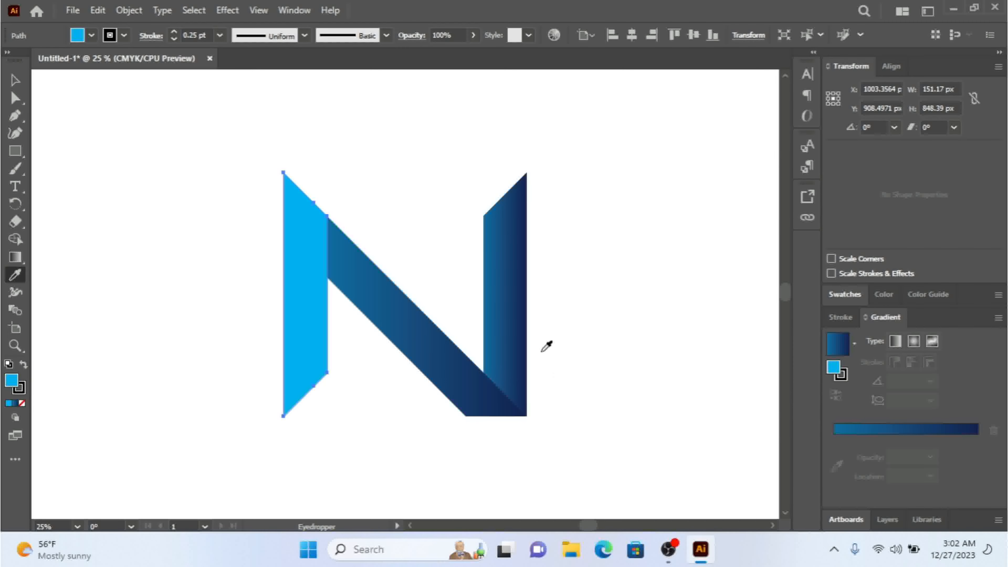
left_click(525, 299)
left_click(15, 80)
left_click(153, 251)
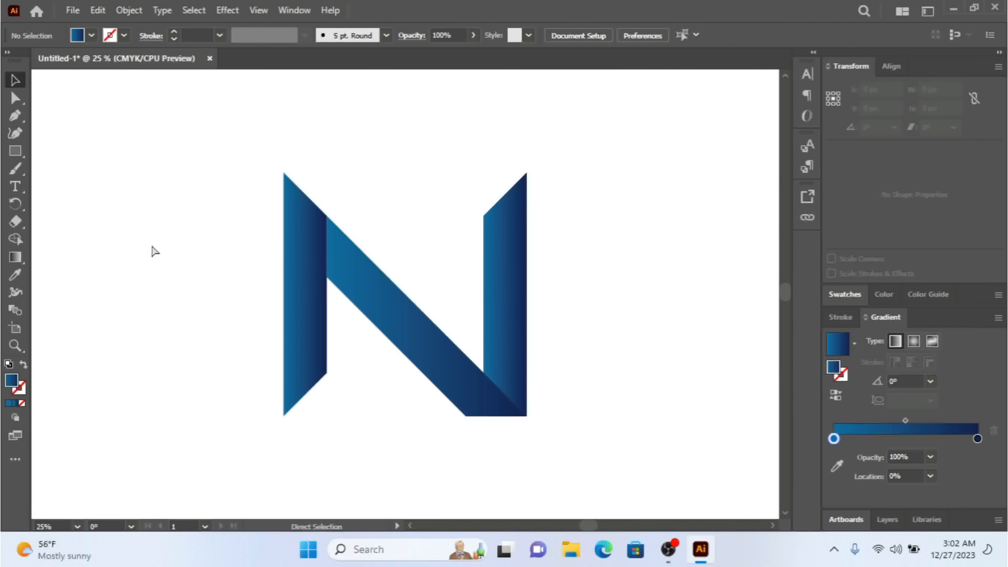
key("ctrl+minus")
key("ctrl+minus")
key("ctrl+minus")
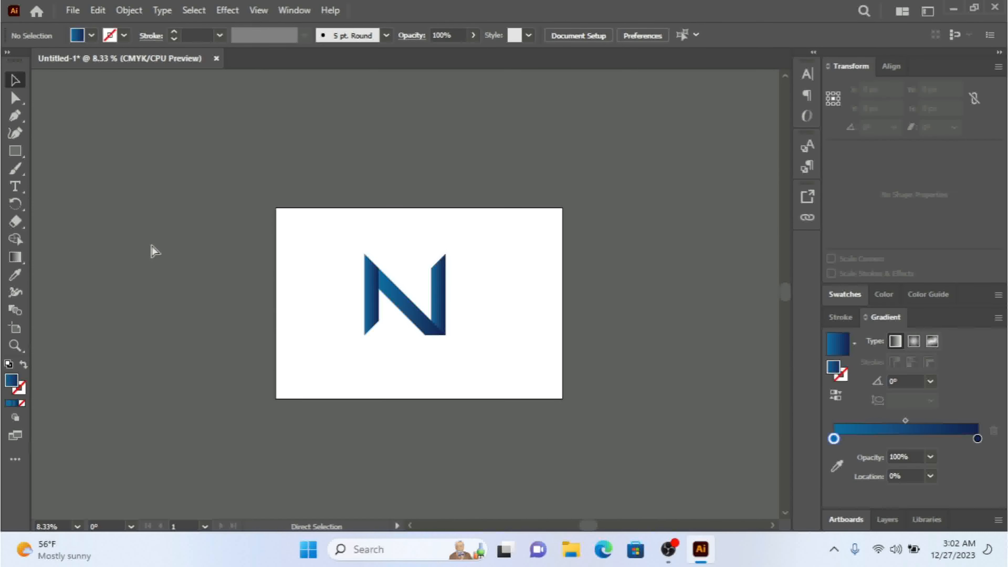
key("ctrl+plus")
key("ctrl+plus")
key("ctrl+plus")
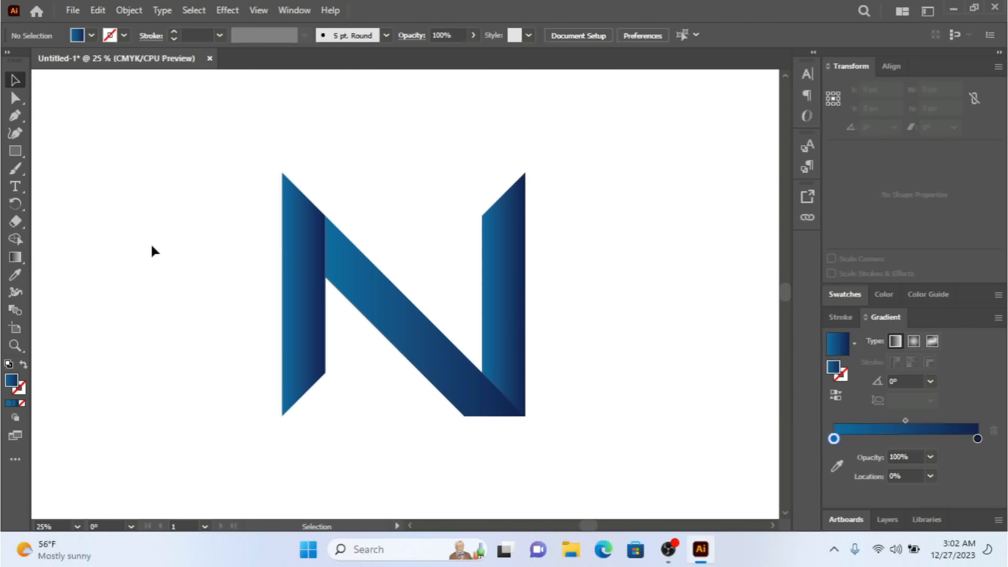
Step: Redirect the diagonal's gradient along its length at about 134°, with navy at the upper end and blue at the lower end
left_click(382, 309)
left_click(7, 258)
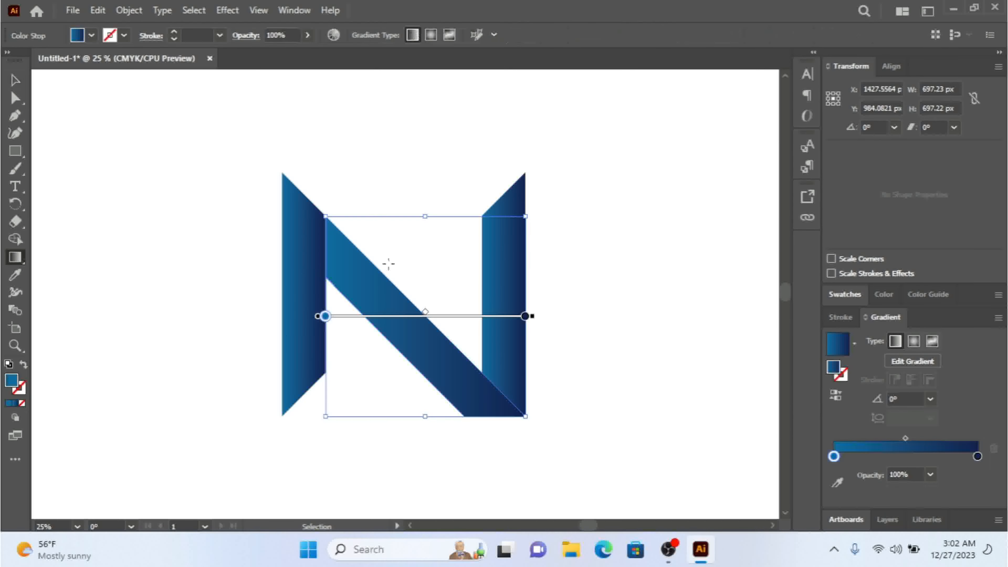
mouse_move(349, 253)
left_mouse_down()
mouse_move(440, 366)
mouse_move(301, 220)
left_mouse_up()
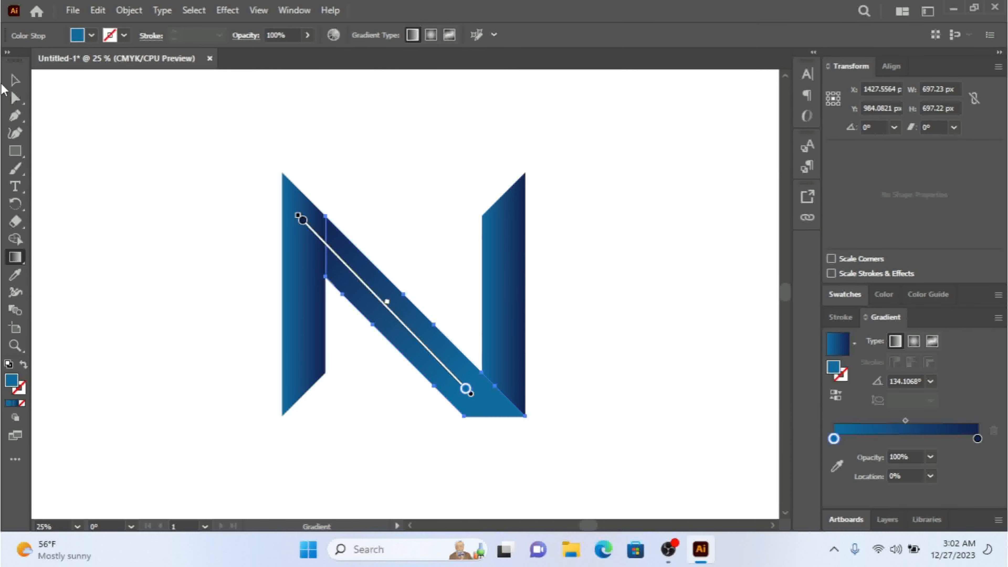
left_click(15, 80)
left_click(203, 254)
Step: Redirect the left bar's gradient downward along its length at about -92°, with blue at the upper end and navy at the lower end
left_click(318, 274)
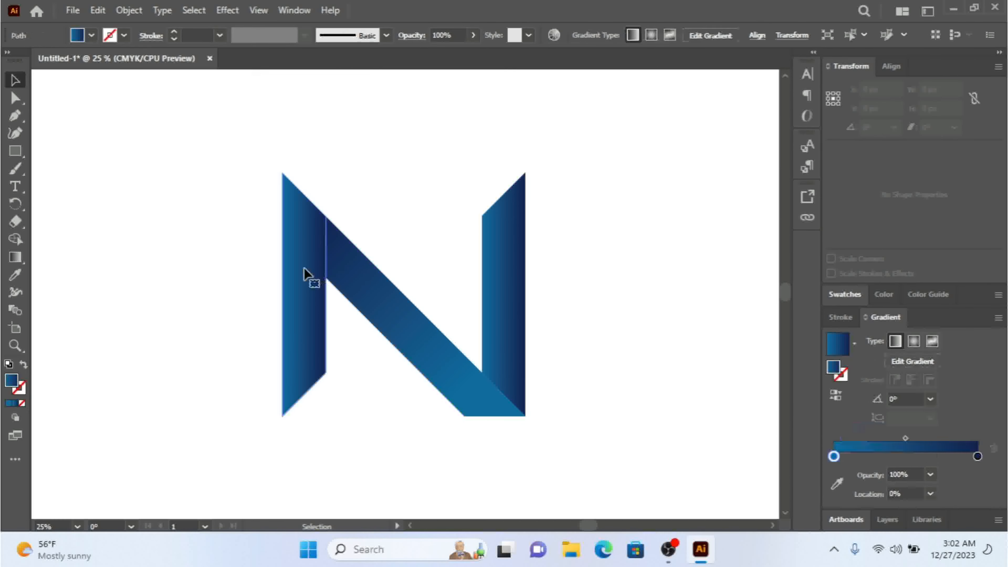
left_click(15, 257)
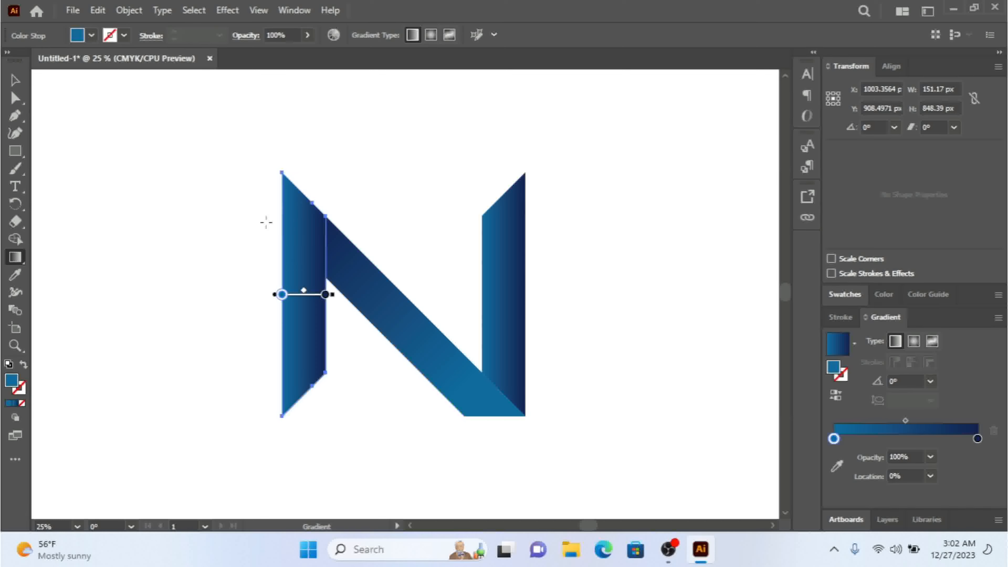
left_click_drag(306, 215, 301, 401)
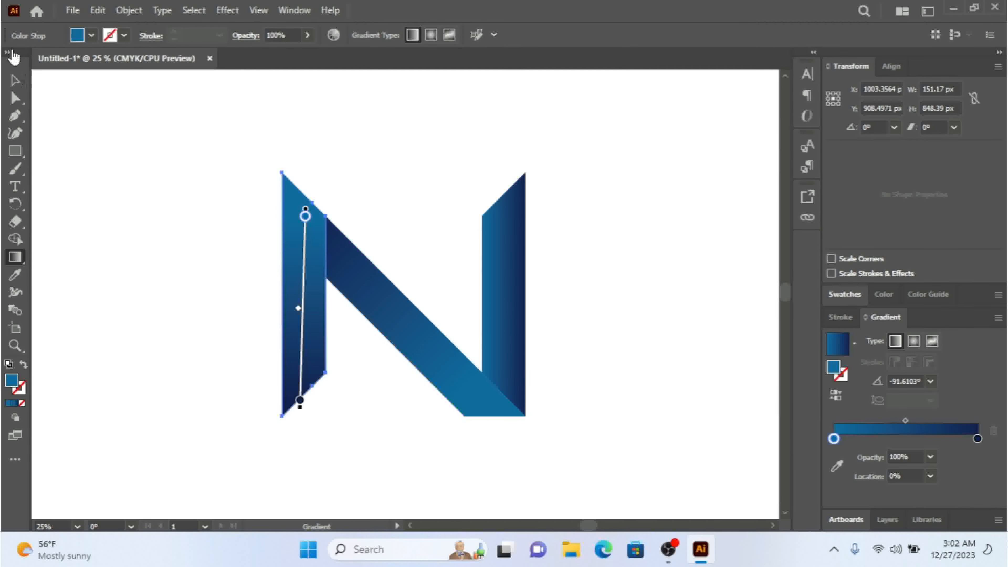
left_click(15, 80)
left_click(199, 313)
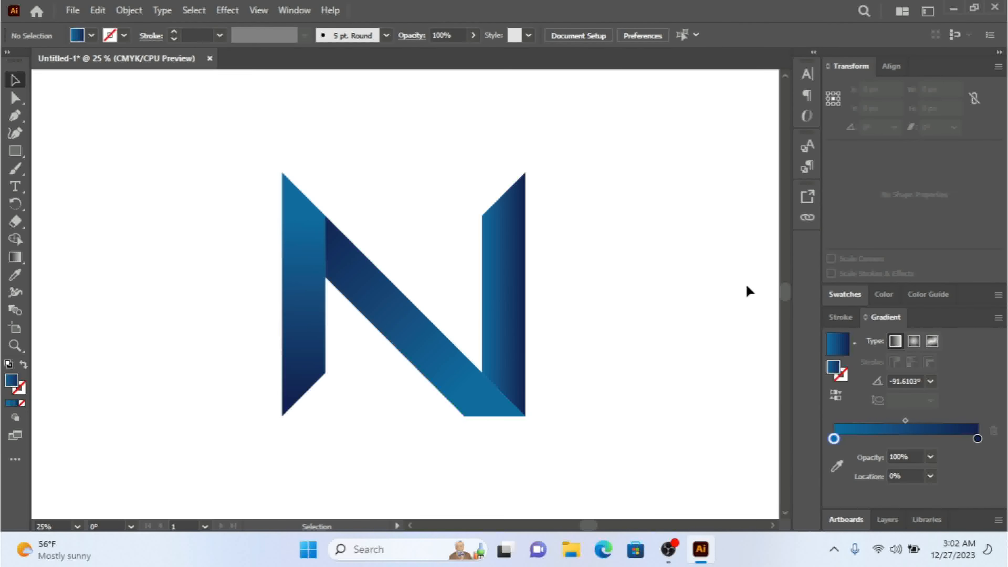
Step: Examine the folded look of the coloured N both up close and against the whole artboard
key("ctrl+minus")
key("ctrl+minus")
key("ctrl+minus")
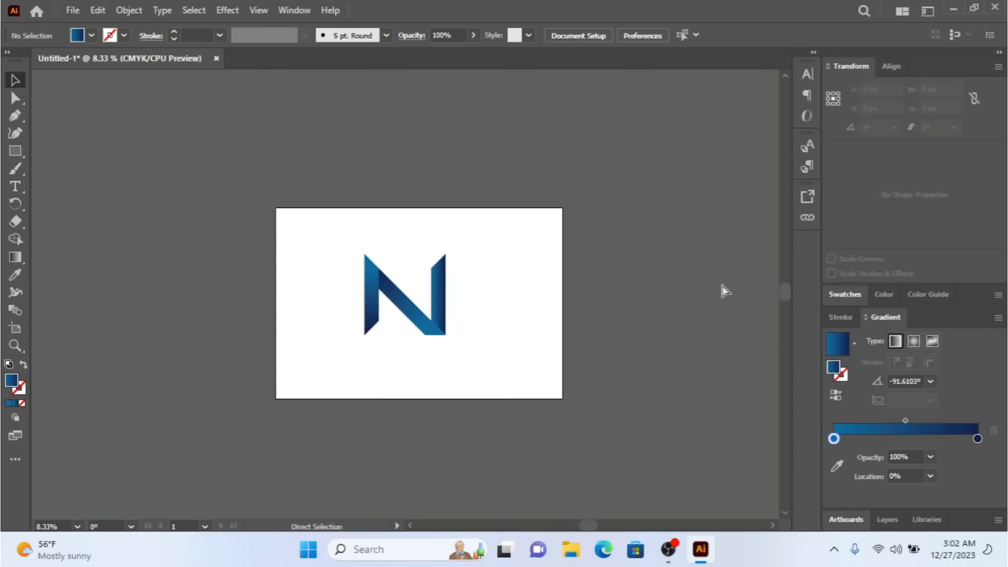
key("ctrl+plus")
key("ctrl+plus")
key("ctrl+plus")
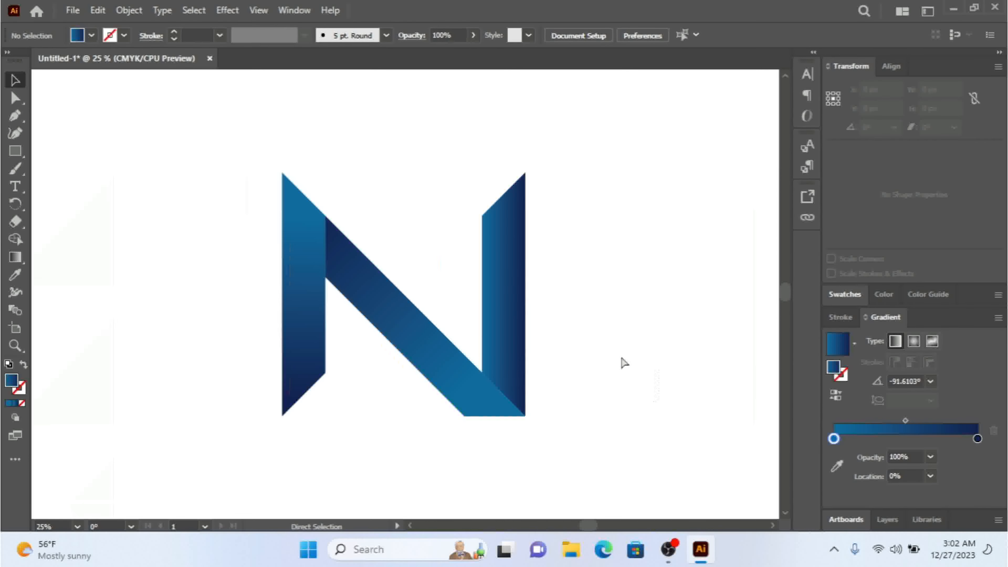
key("ctrl+minus")
key("ctrl+minus")
key("ctrl+plus")
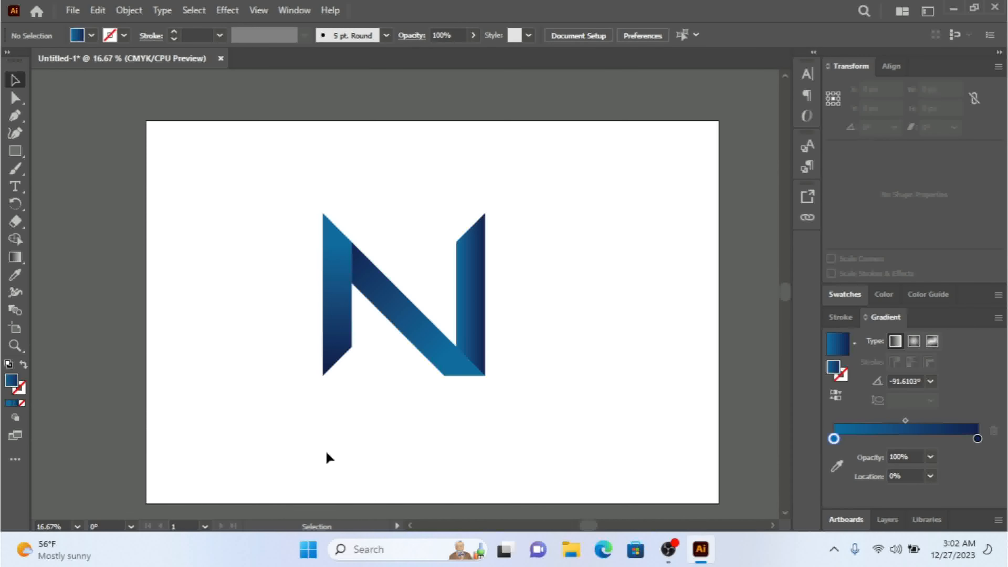
Step: Select all three pieces of the N and enlarge them proportionally from the centre to about 1058 px wide and high
left_click_drag(263, 410, 636, 416)
left_click_drag(552, 181, 229, 434)
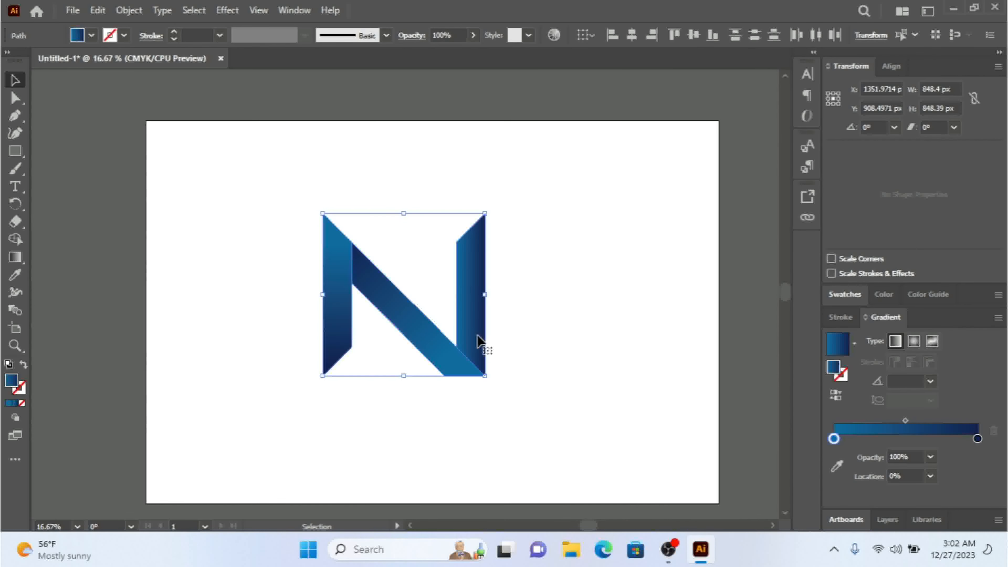
left_click_drag(485, 376, 506, 396)
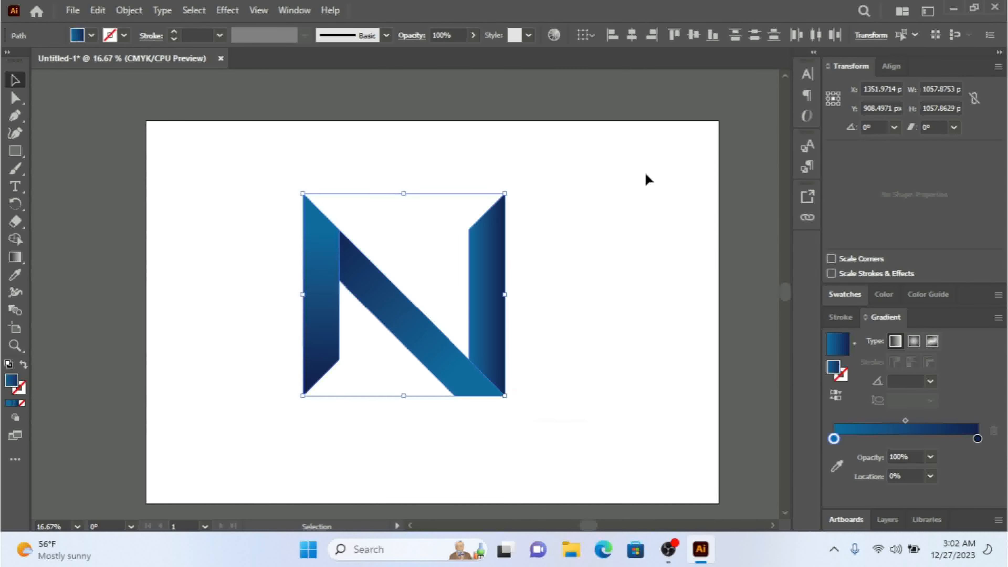
Step: Group the three pieces of the N and centre the group horizontally and vertically on the artboard, then deselect it
left_click(632, 34)
key("ctrl+z")
key("ctrl+a")
key("ctrl+g")
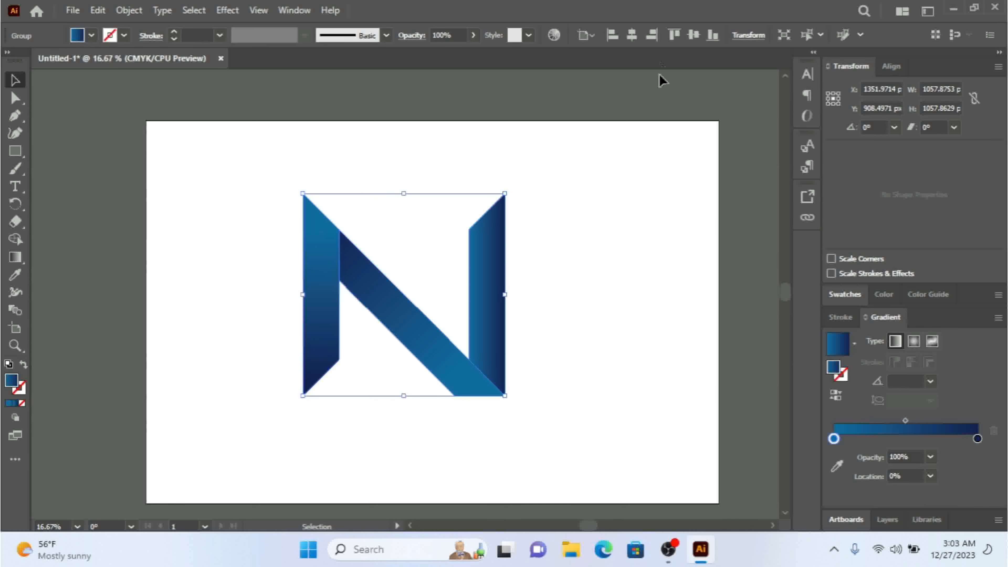
left_click(632, 35)
left_click(694, 35)
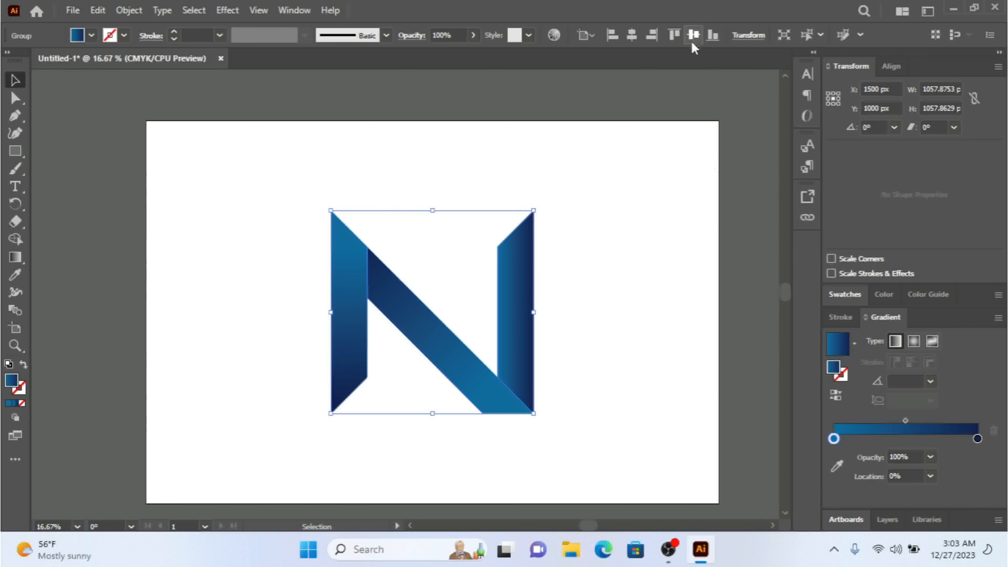
left_click(711, 281)
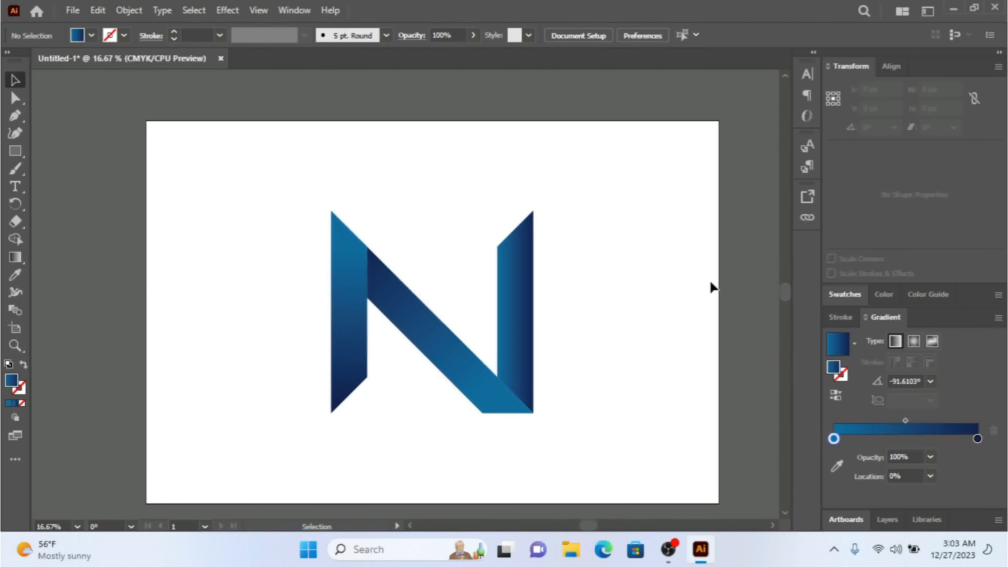